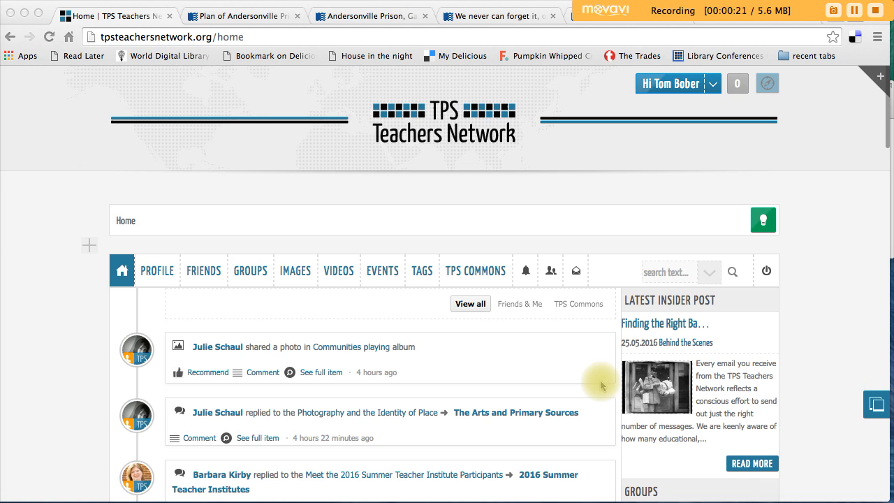
Step: Open the TPS Commons group and look at the actions available in its group options
left_click(472, 271)
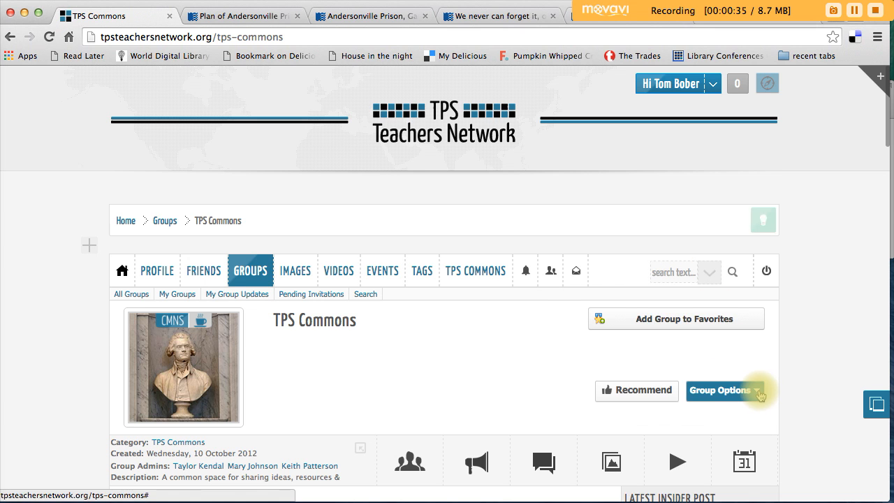
left_click(756, 391)
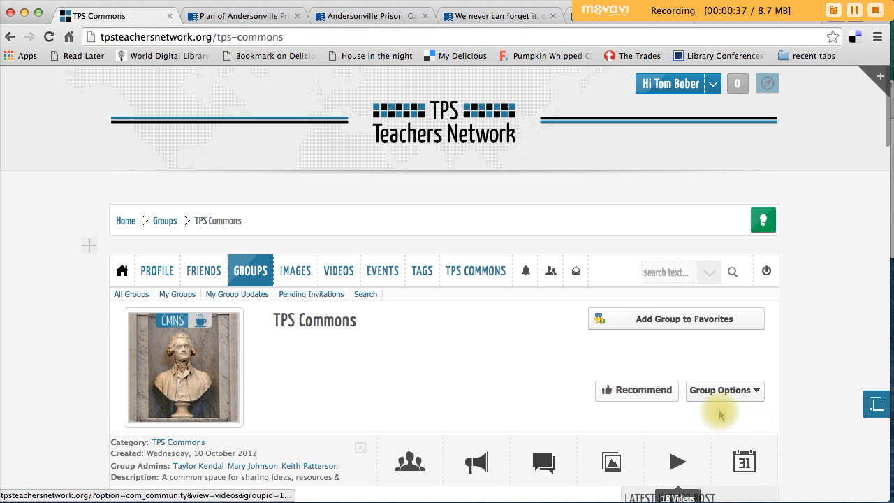
left_click(722, 389)
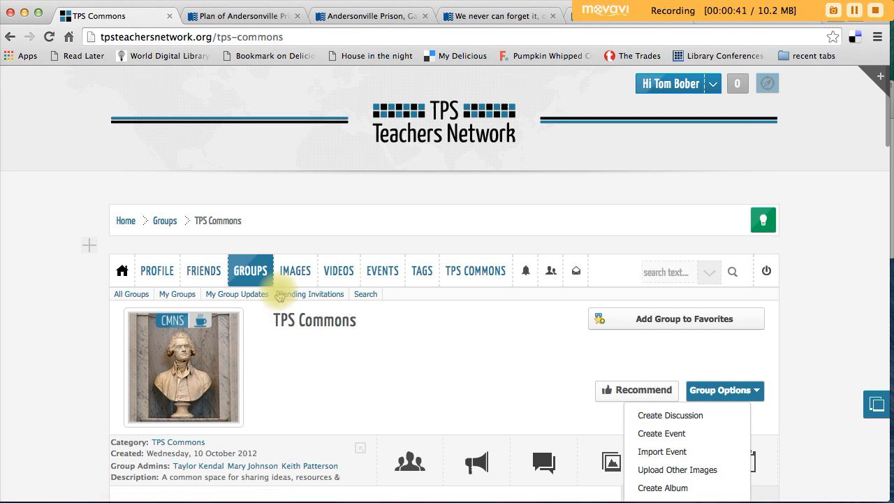
mouse_move(248, 274)
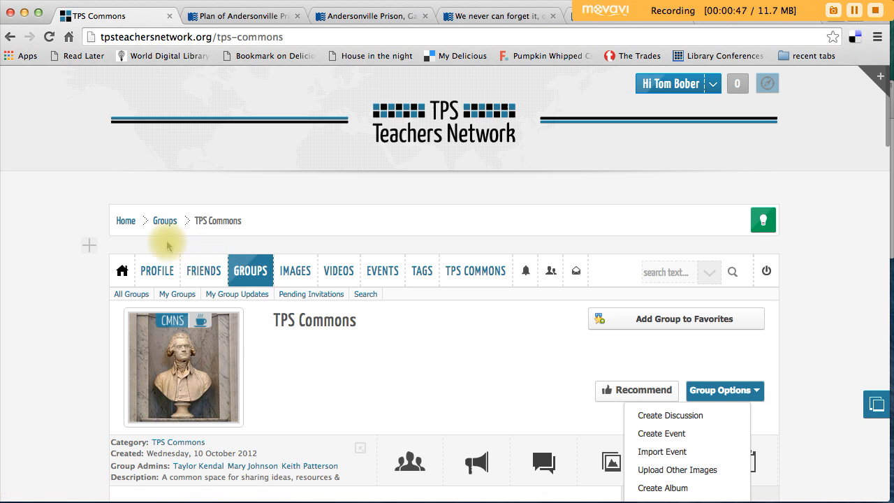
Step: Go to the photos of the own profile and start a new album
mouse_move(164, 264)
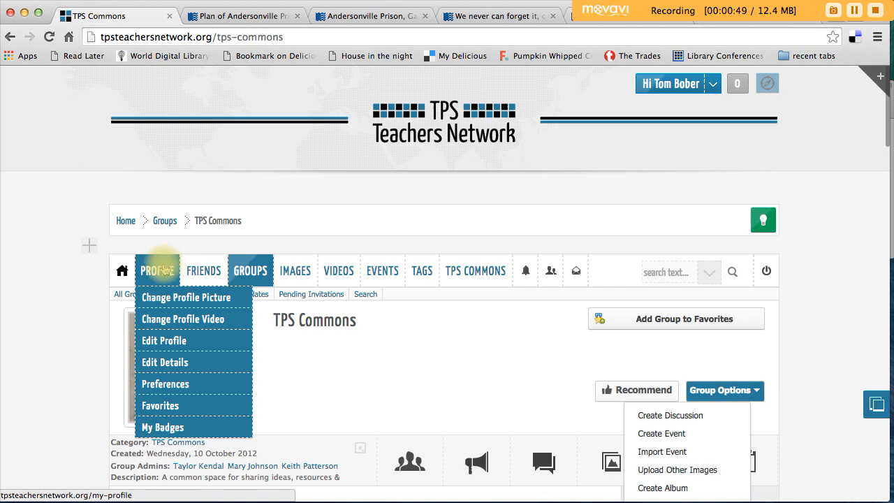
left_click(164, 264)
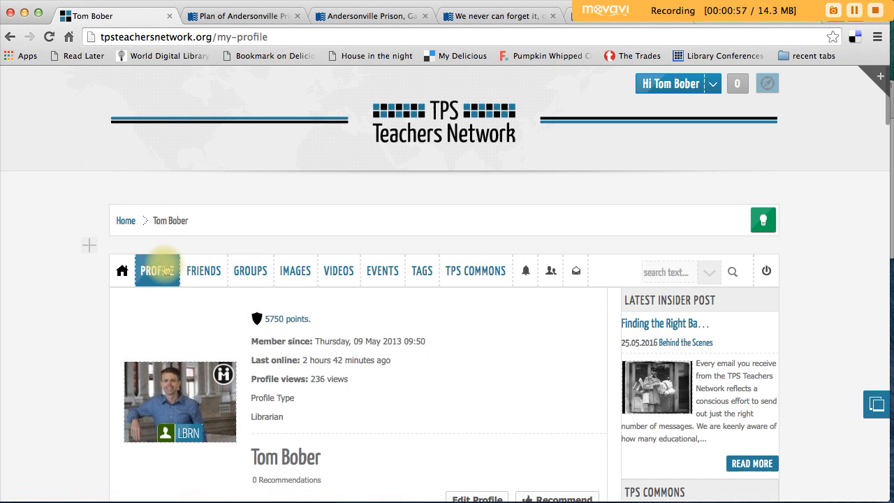
scroll(157, 271, "down", 5)
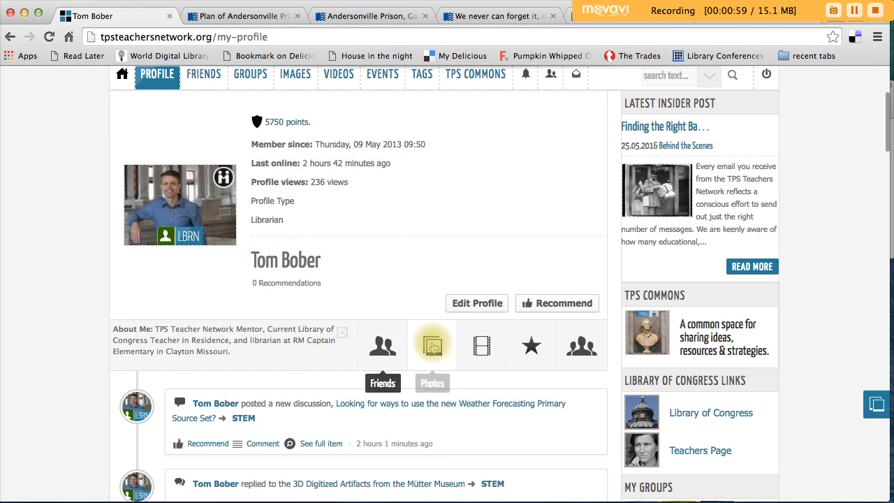
left_click(433, 347)
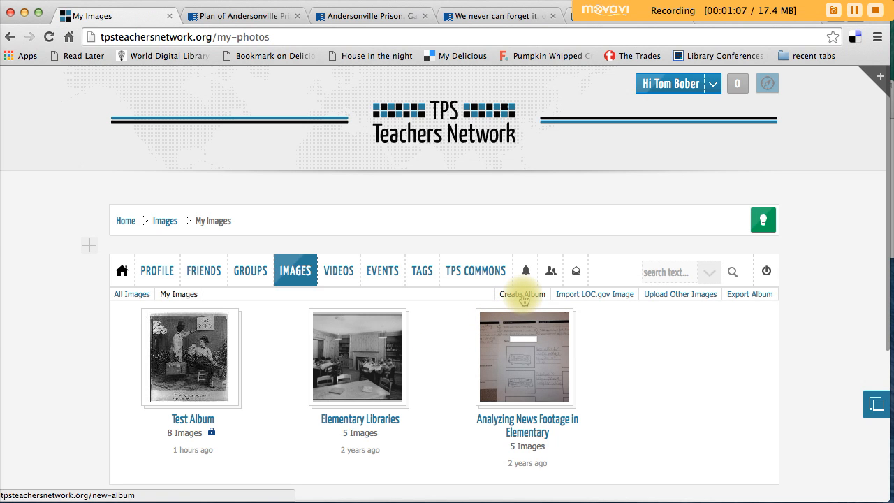
left_click(522, 295)
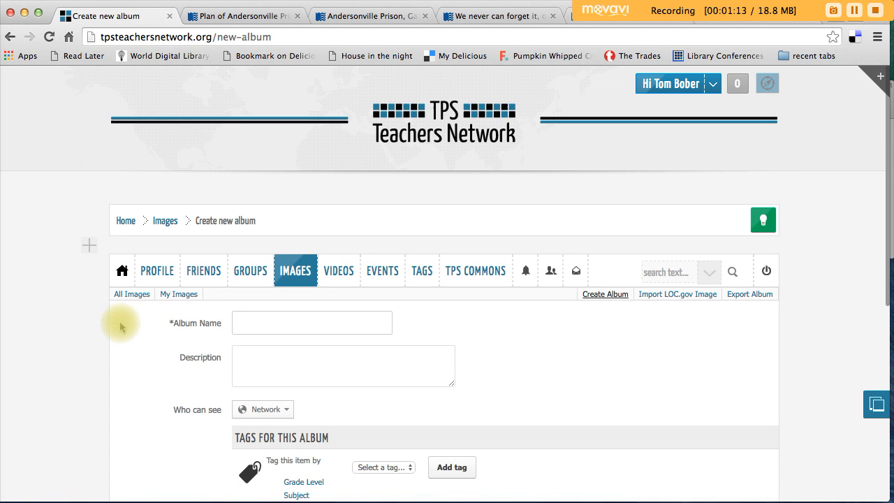
Step: Name the album "Andersonville Prison Camp" and enter the description "Set of primary sources"
scroll(119, 321, "down", 2)
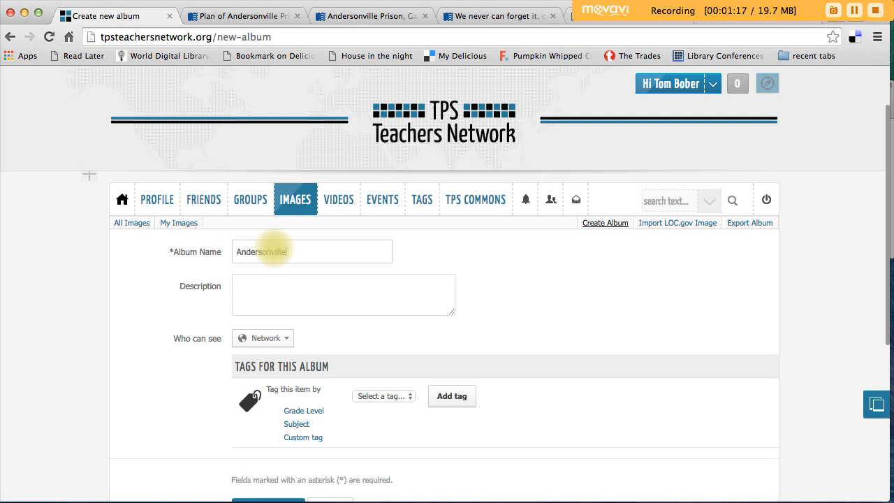
key("BackSpace")
type("Prison Camp")
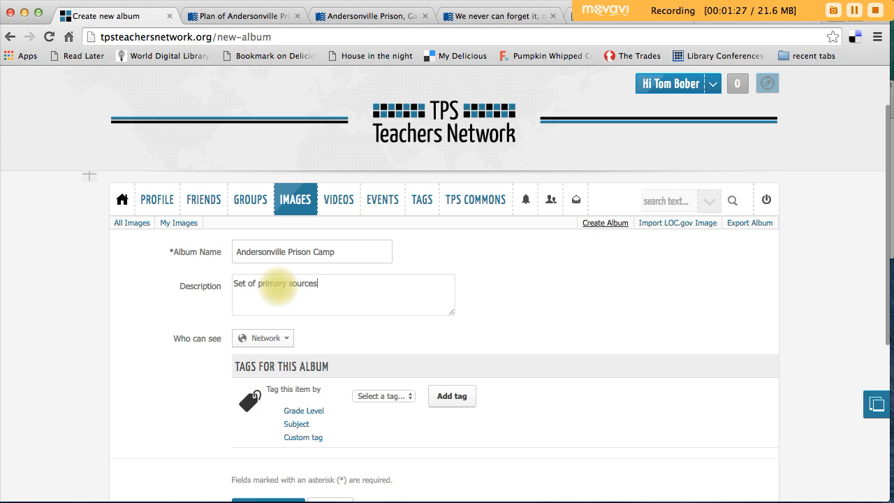
Step: Check the available choices for who can see the album without choosing a different one
scroll(200, 326, "down", 2)
left_click(282, 299)
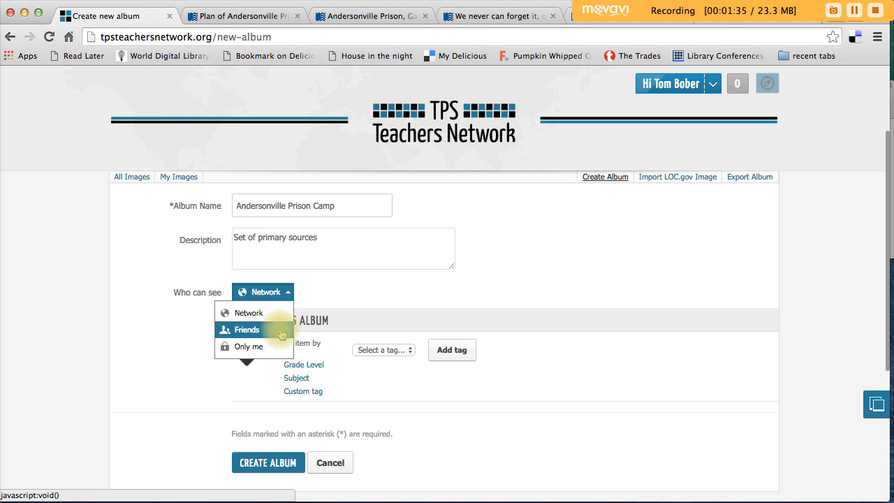
left_click(329, 291)
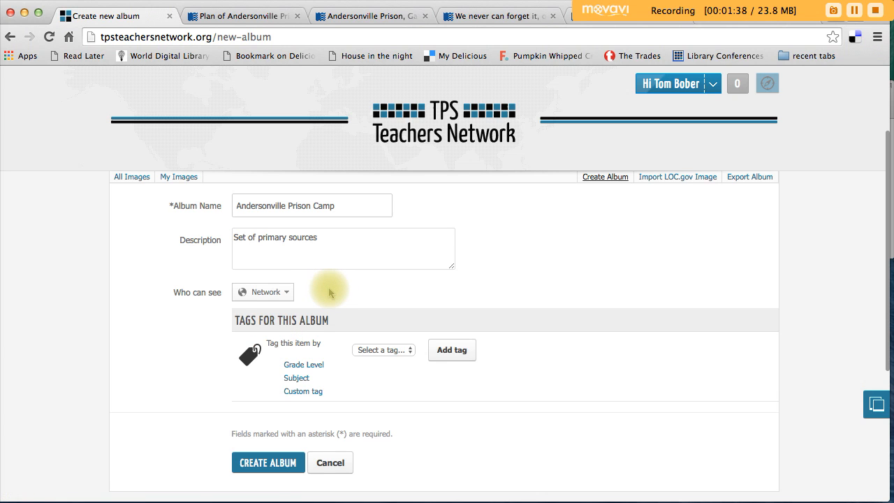
left_click(389, 351)
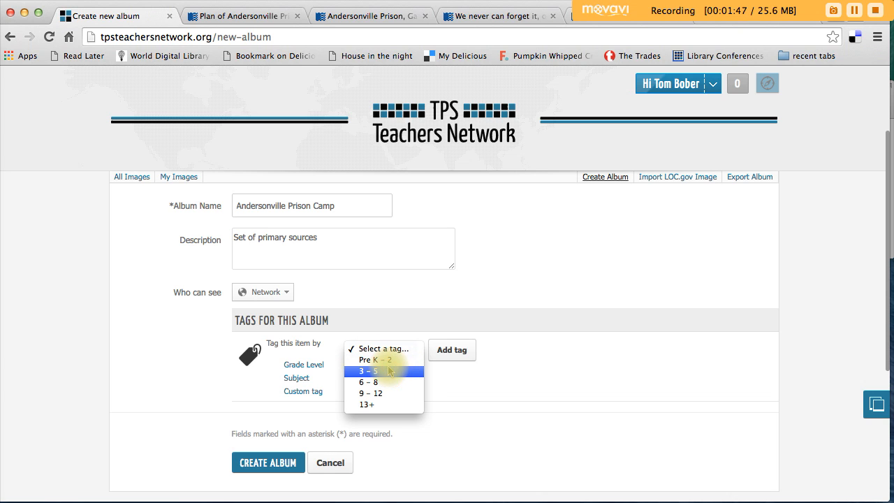
left_click(389, 370)
left_click(452, 349)
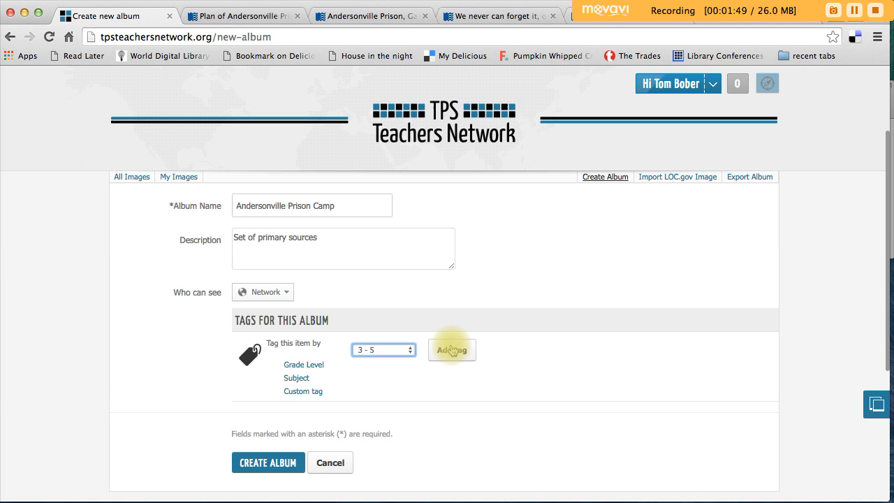
left_click(386, 380)
Step: Tag the album with the grade levels 6 - 8 and 9 - 12
left_click(393, 350)
left_click(395, 362)
left_click(452, 350)
left_click(395, 350)
left_click(393, 361)
left_click(457, 351)
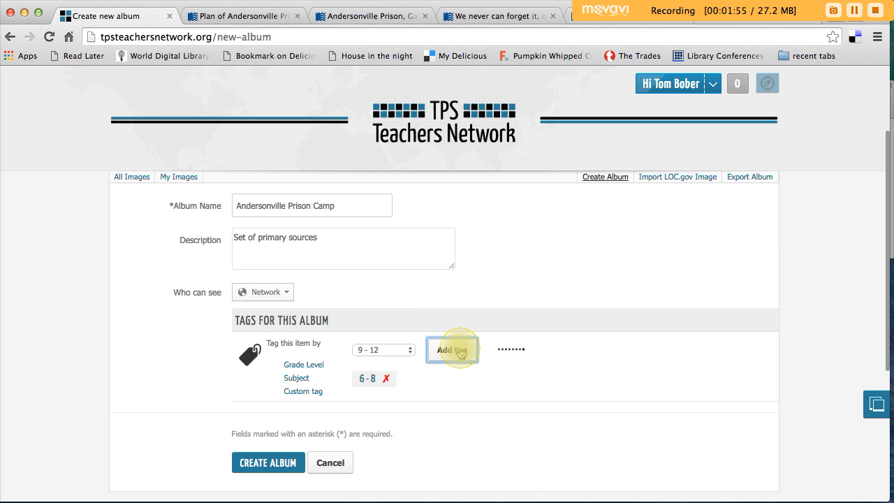
Step: Tag the album with the subject Social Studies/History
left_click(296, 378)
left_click(388, 350)
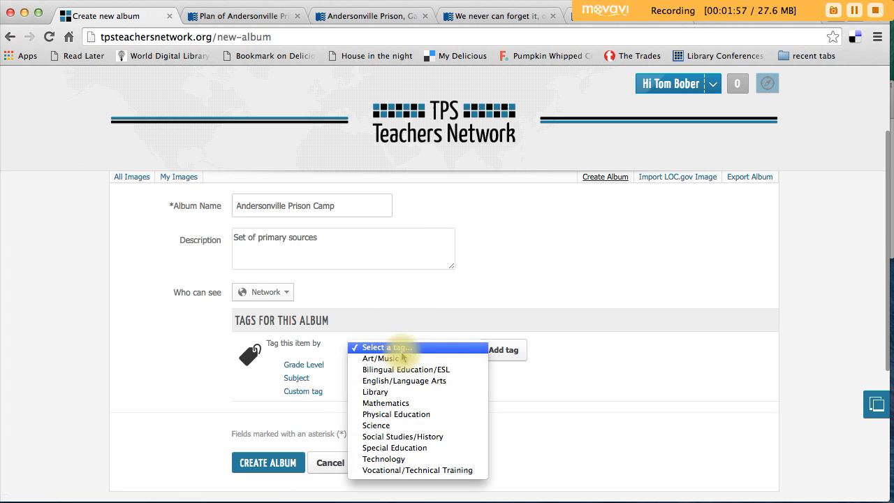
left_click(405, 436)
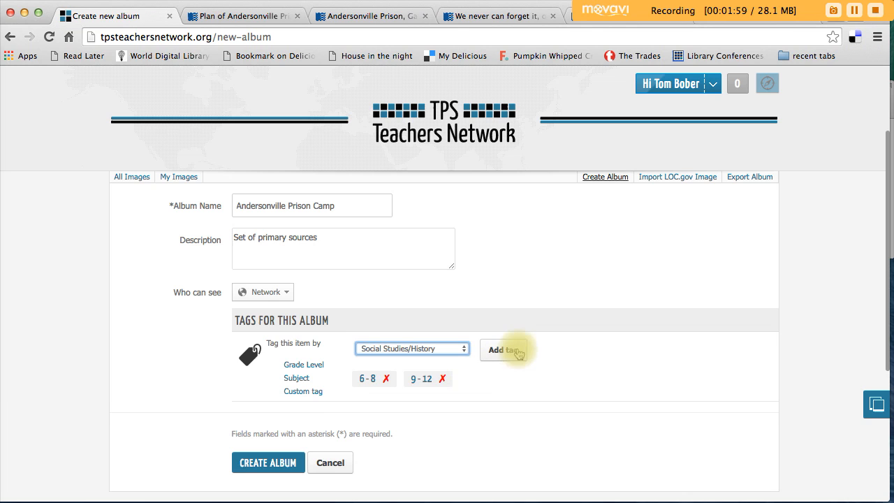
left_click(518, 352)
Step: Add the custom tags "US History" and "Civil War" to the album
left_click(303, 391)
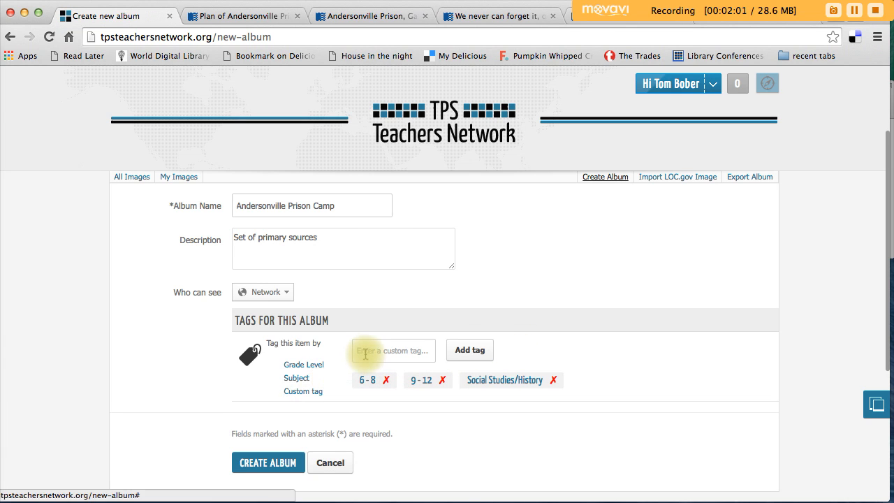
left_click(366, 354)
type("US")
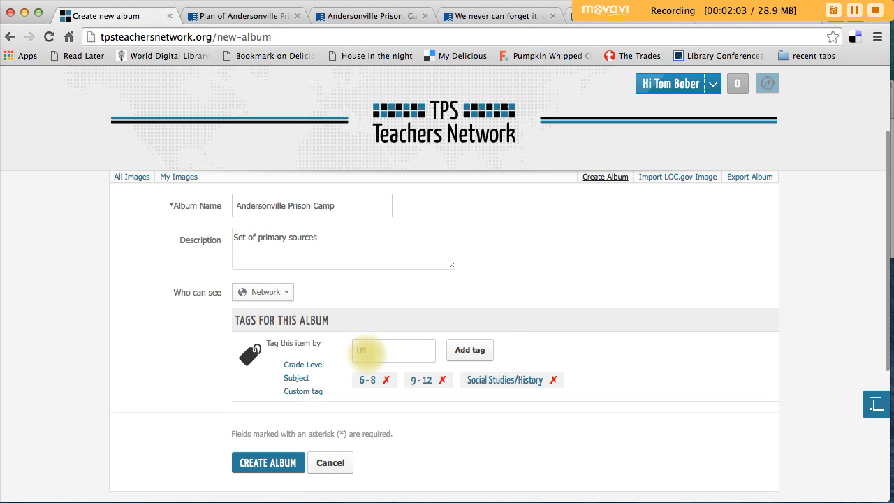
type(" History")
left_click(470, 350)
left_click(395, 349)
type("Ci")
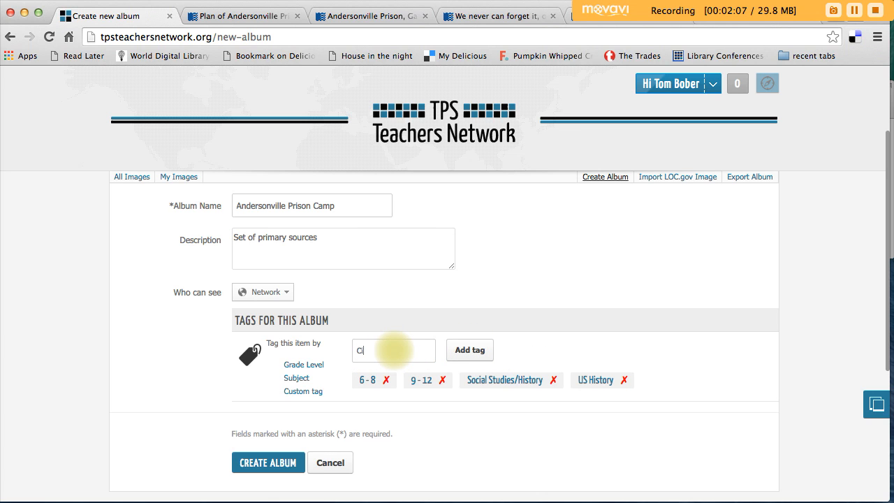
type("vil War")
left_click(475, 349)
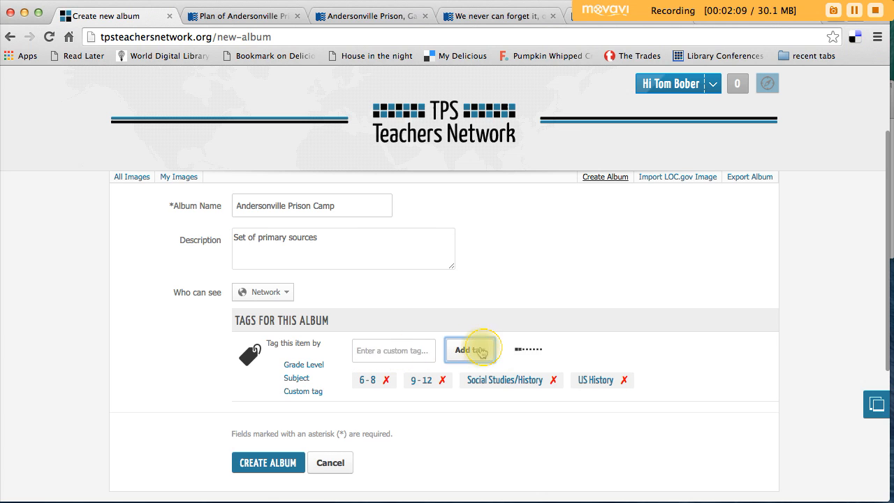
Step: Add the custom tag "Andersonville Prison Camp" to the album
left_click(395, 351)
type("Anderson")
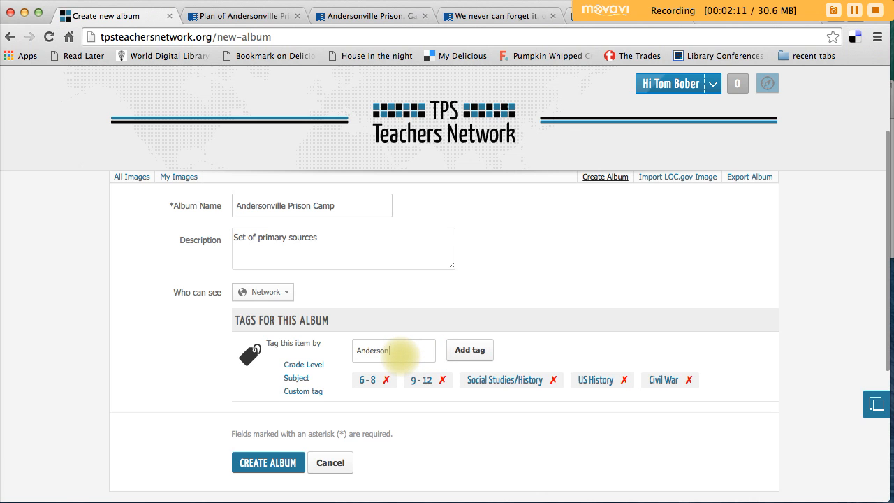
type("ville Prison Camp")
left_click(469, 351)
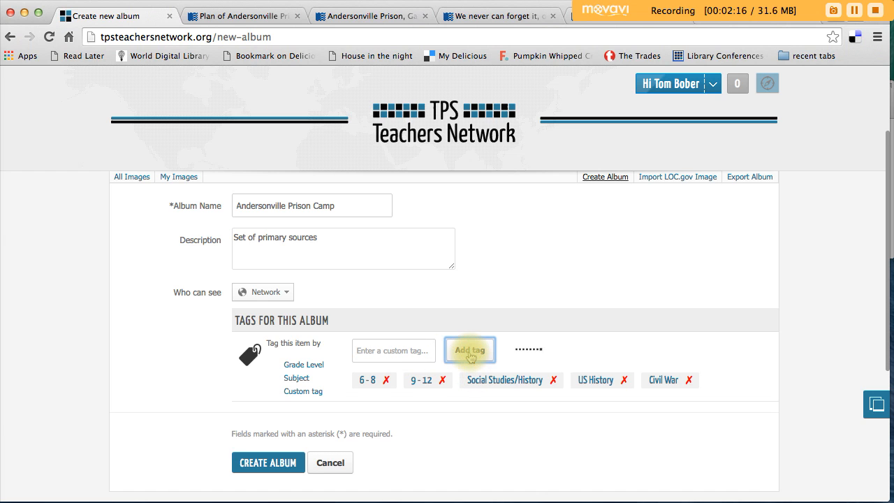
Step: Create the album and open the LOC.gov image import form for it
left_click(257, 479)
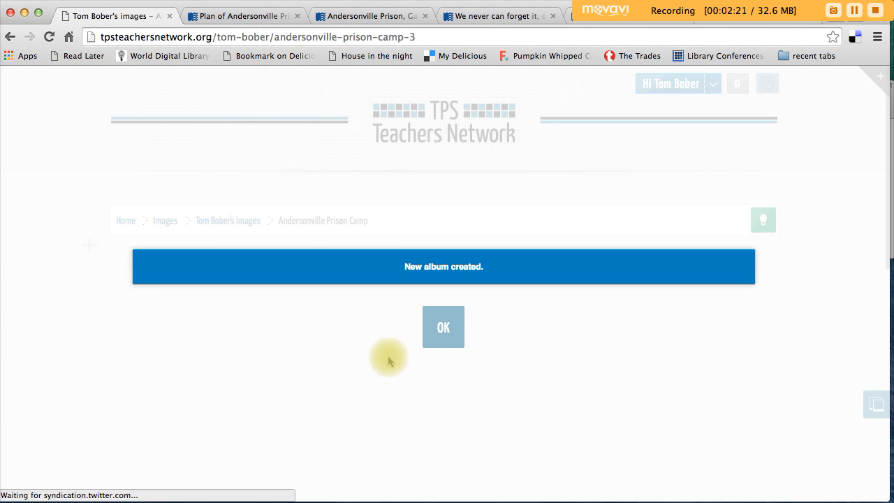
left_click(441, 326)
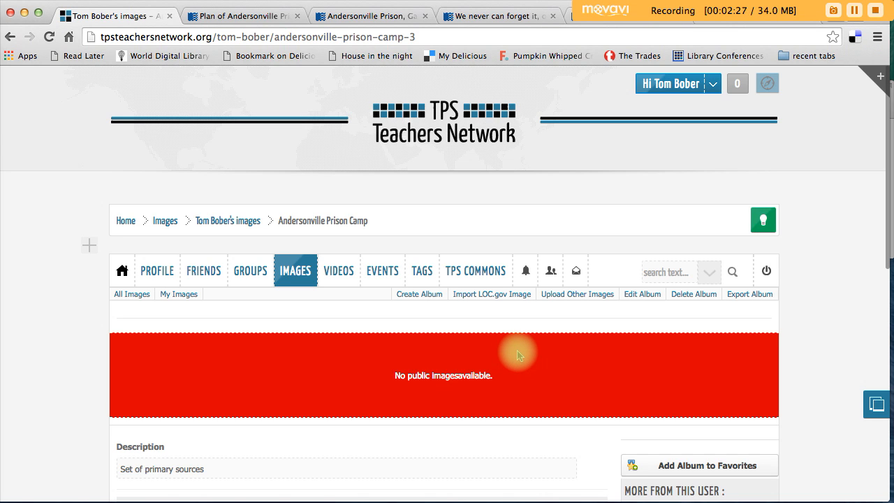
left_click(502, 301)
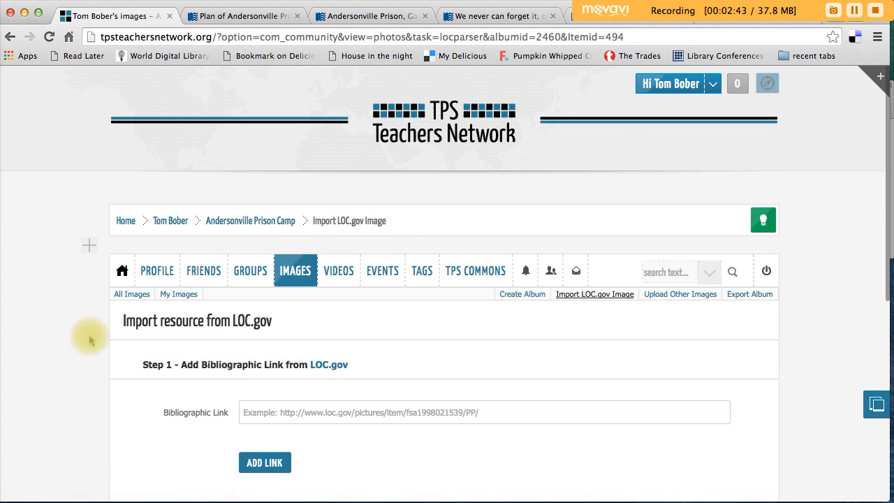
scroll(90, 340, "down", 2)
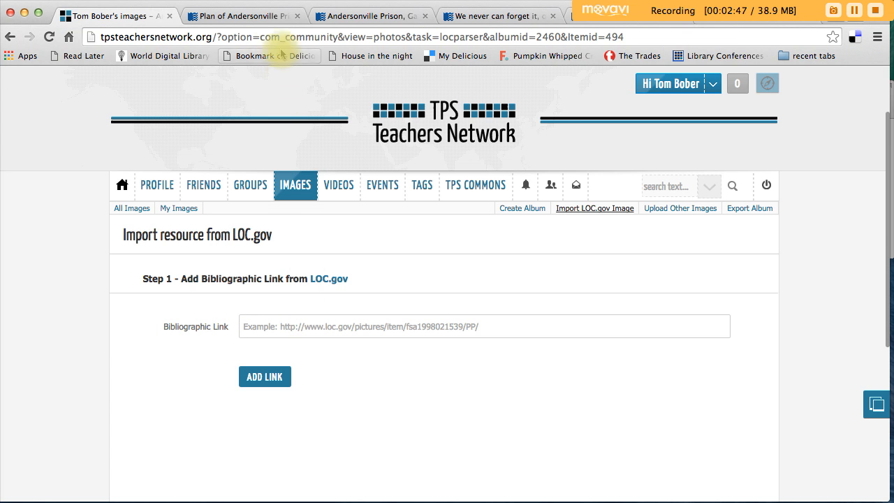
Step: Switch to the Library of Congress page for Plan of Andersonville Prison and examine its item address, map image and bibliographic details
left_click(259, 16)
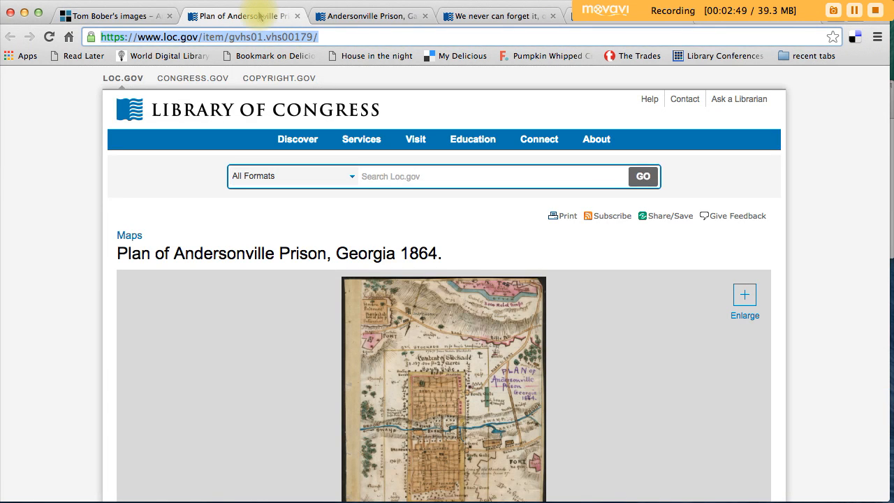
left_click(249, 38)
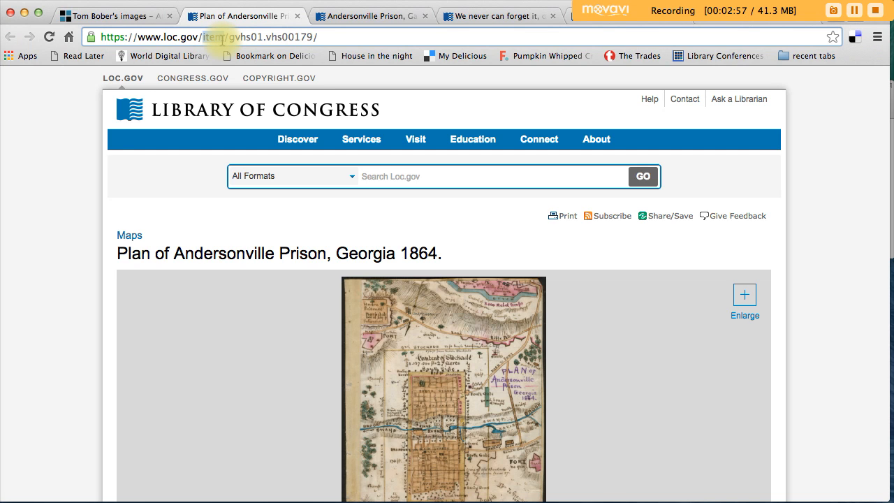
scroll(93, 173, "down", 5)
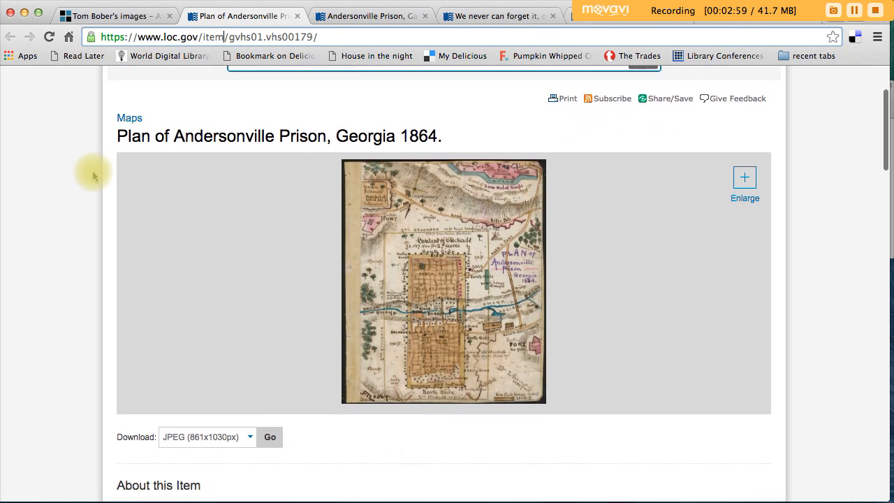
scroll(93, 173, "down", 1)
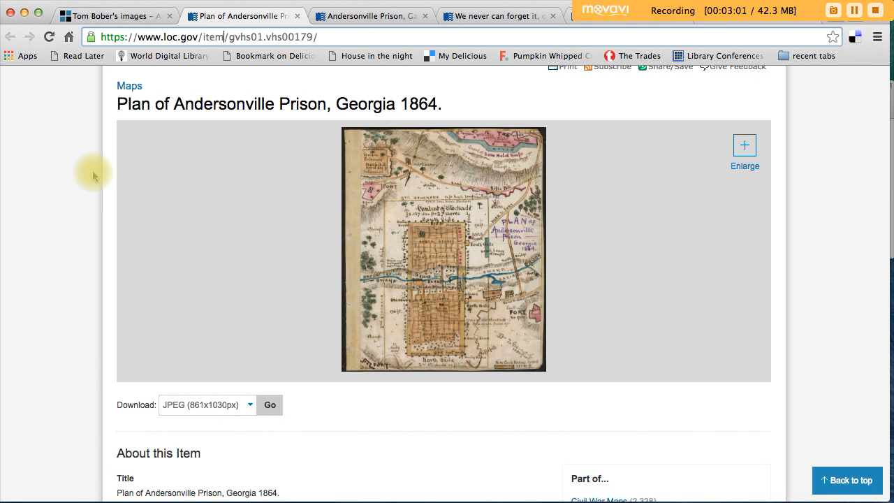
scroll(92, 170, "down", 10)
scroll(93, 171, "down", 6)
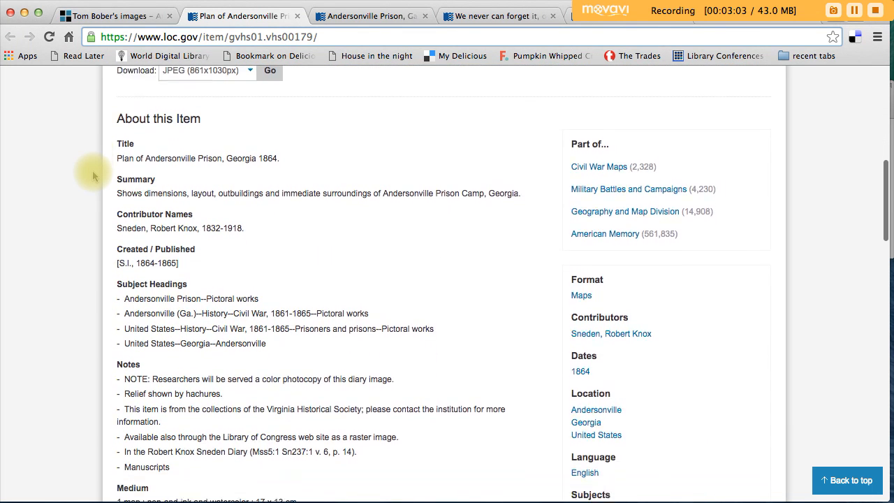
scroll(94, 176, "up", 16)
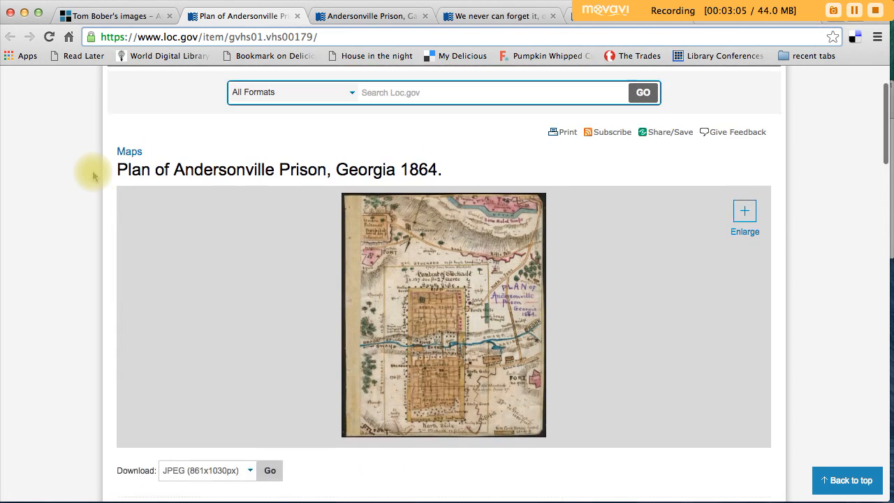
left_click(194, 36)
key("super+c")
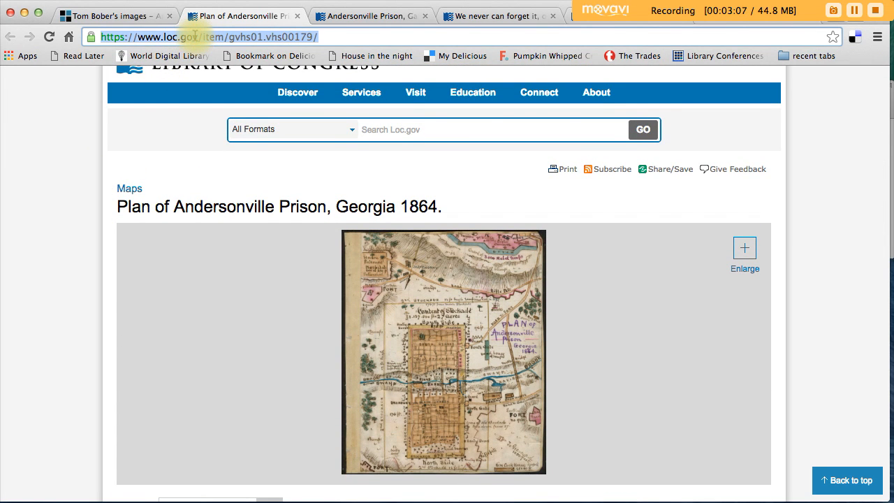
left_click(122, 15)
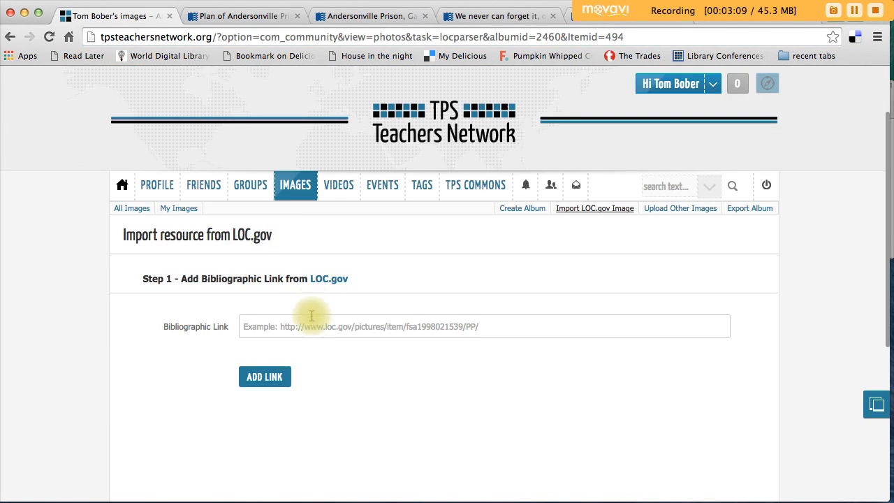
key("super+v")
left_click(266, 377)
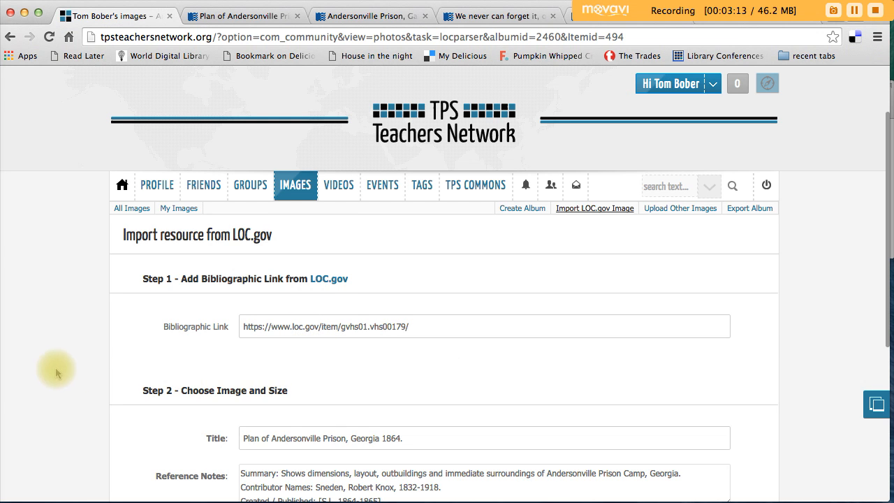
Step: Add the Plan of Andersonville Prison map to the current album as the 861x1030px jpeg
scroll(48, 376, "down", 3)
scroll(48, 375, "down", 4)
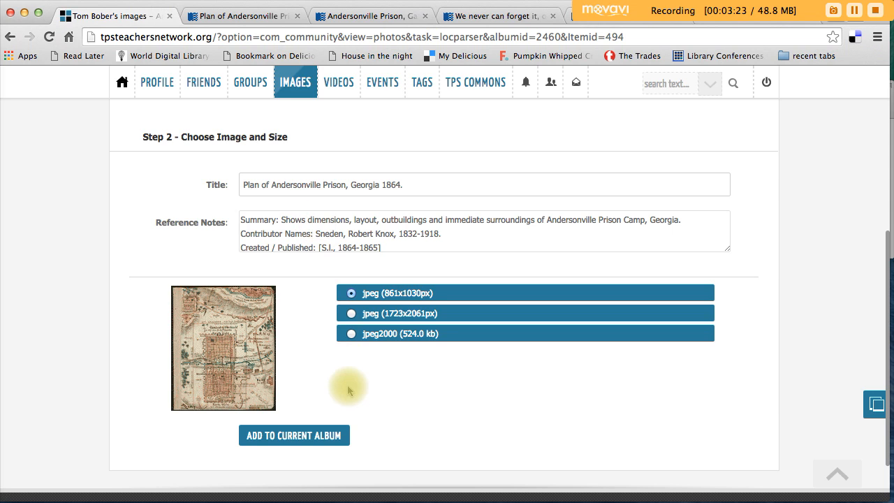
left_click(327, 440)
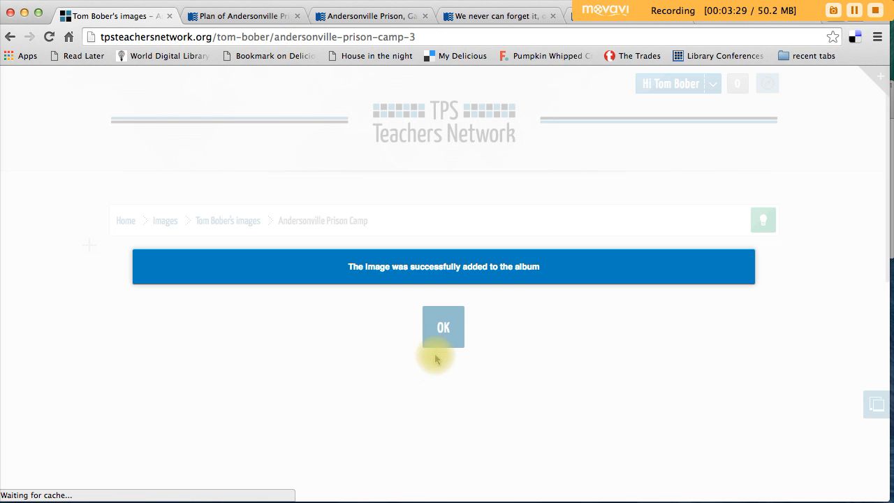
left_click(442, 325)
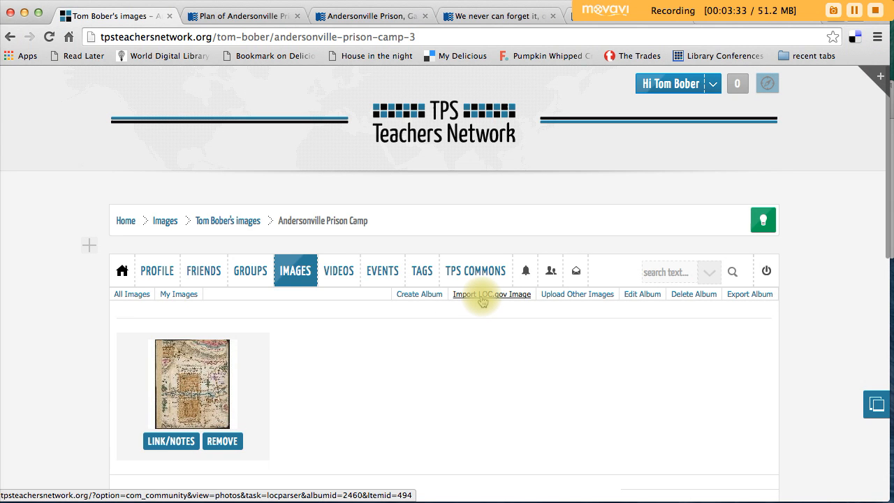
left_click(482, 299)
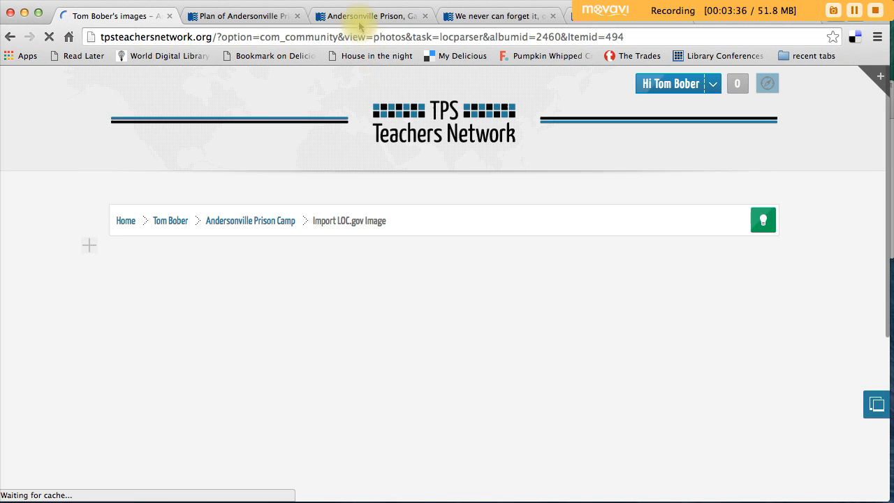
left_click(356, 17)
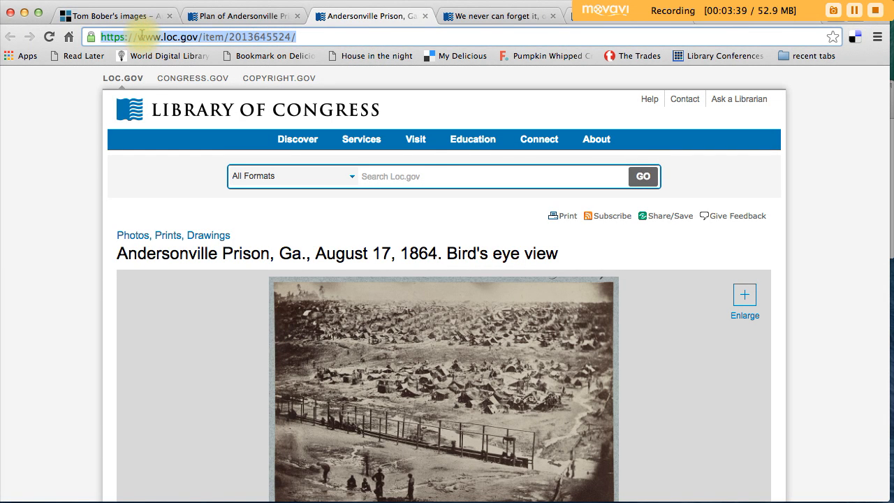
left_click(84, 15)
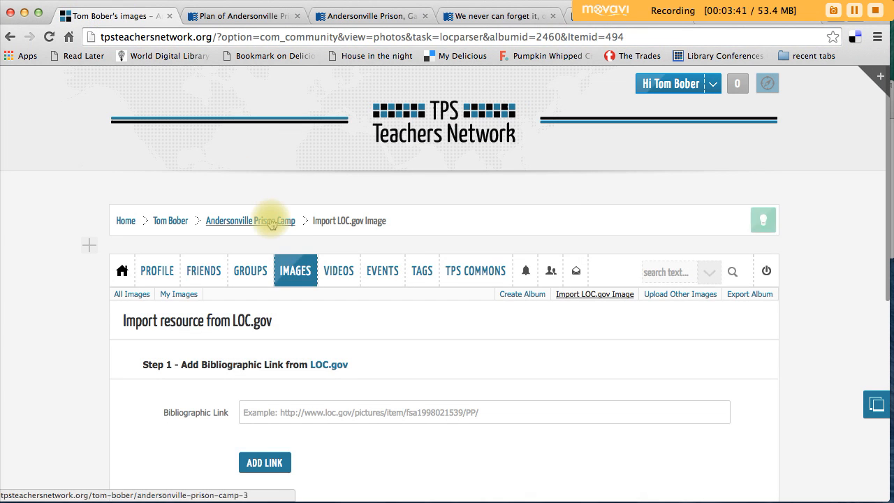
left_click(299, 419)
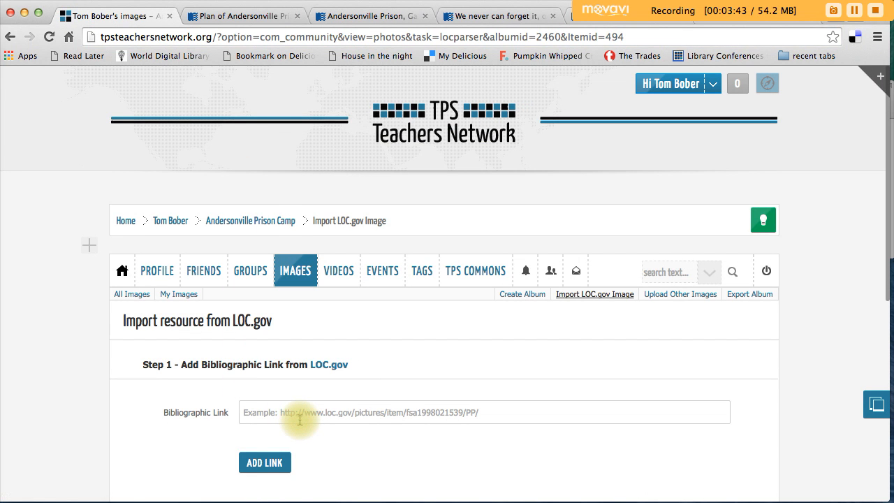
key("super+v")
left_click(264, 462)
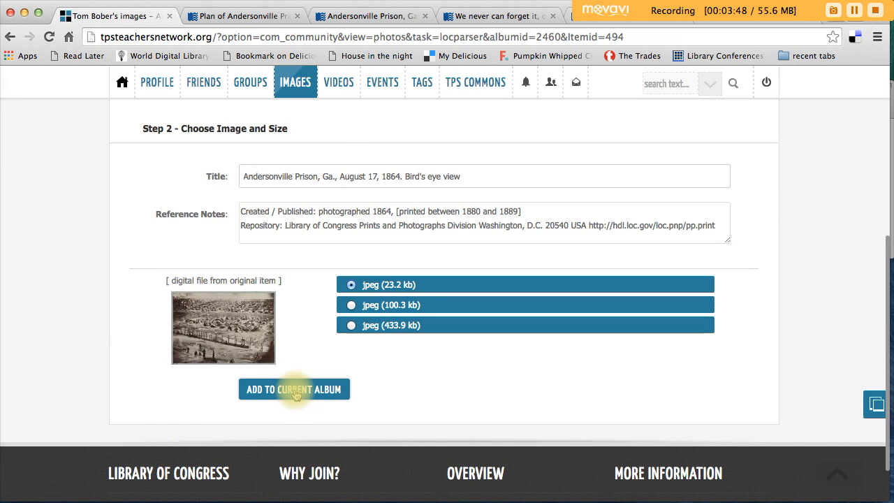
left_click(292, 389)
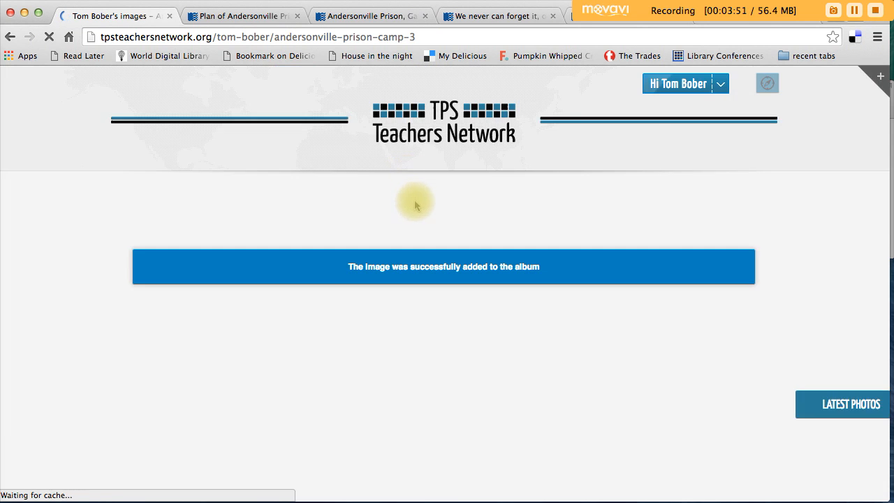
left_click(443, 322)
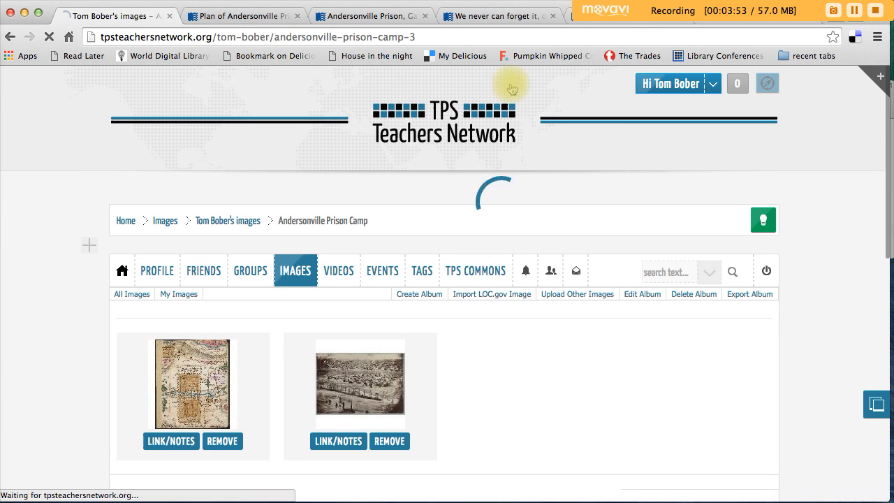
left_click(498, 15)
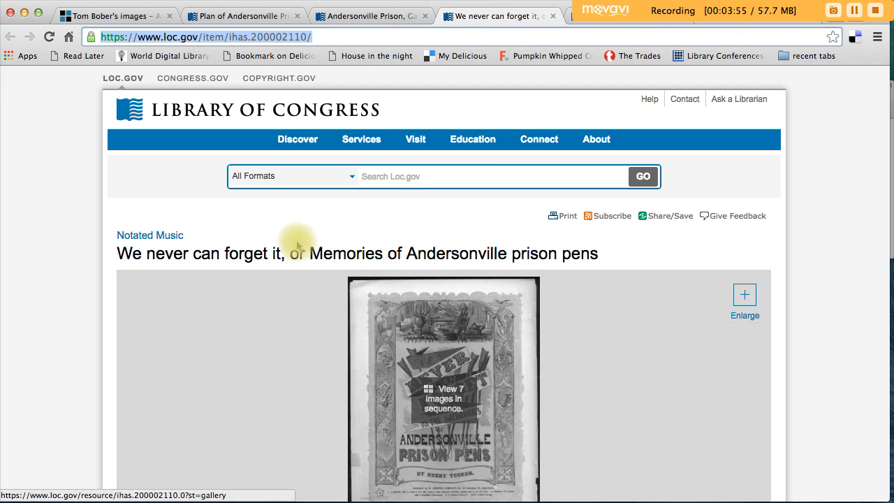
left_click(231, 40)
key("ctrl+c")
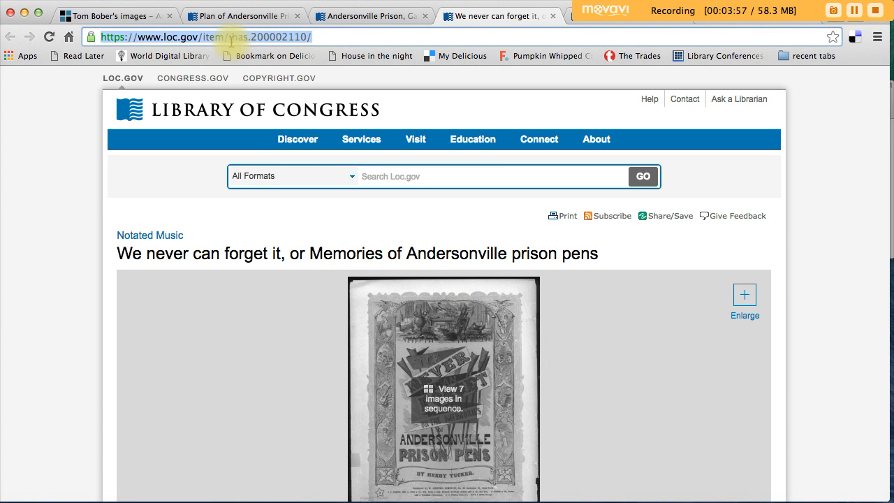
left_click(125, 17)
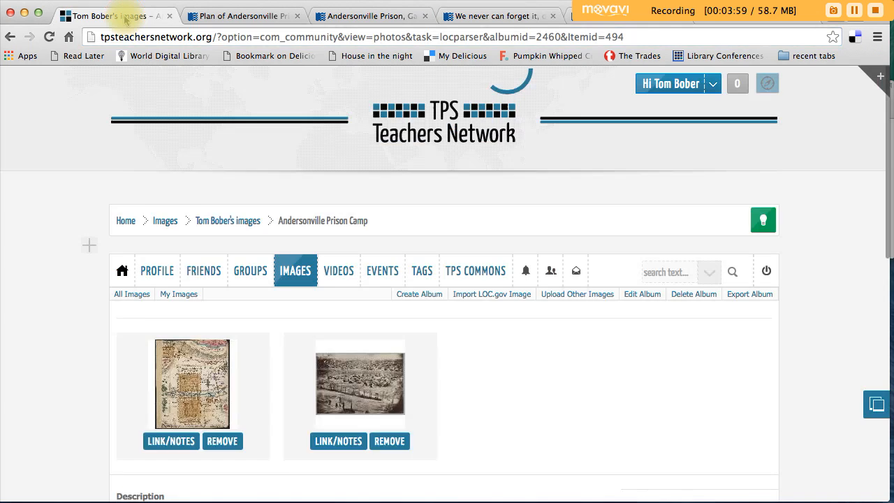
left_click(283, 411)
key("ctrl+v")
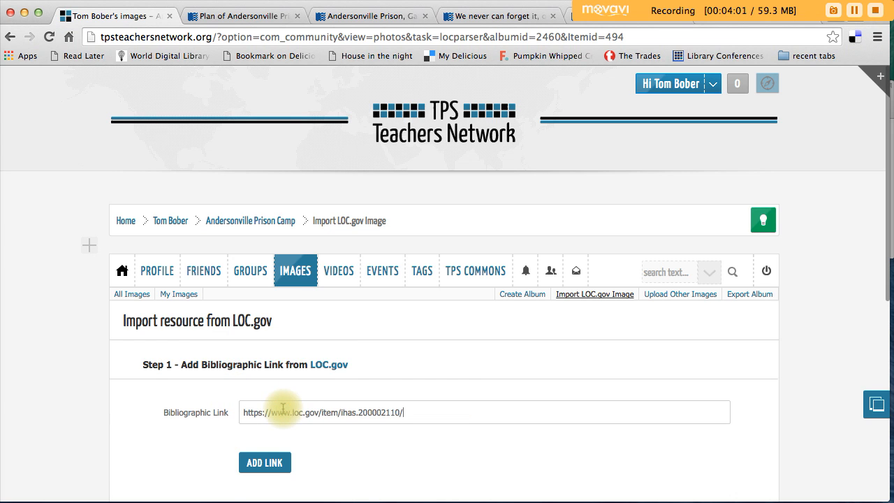
left_click(265, 461)
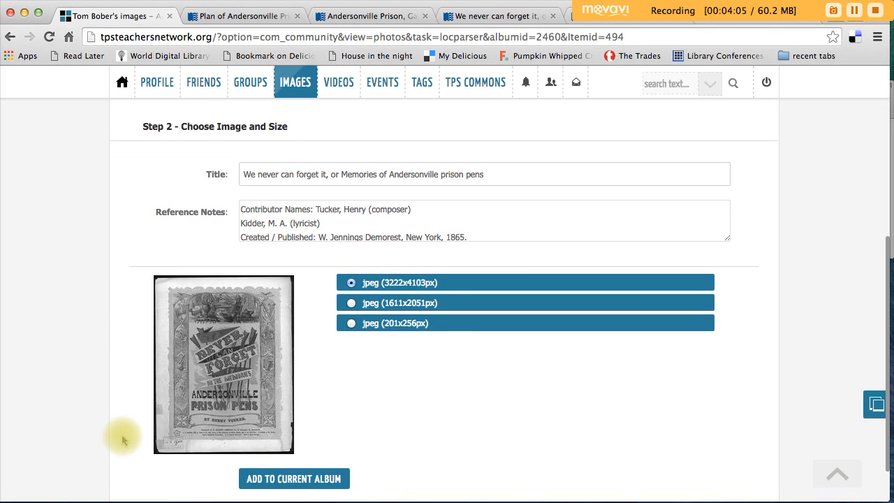
left_click(335, 480)
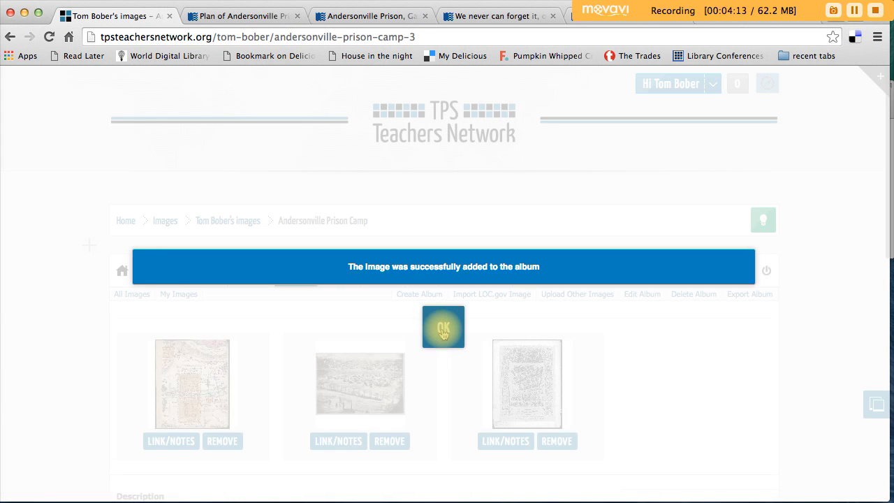
left_click(442, 328)
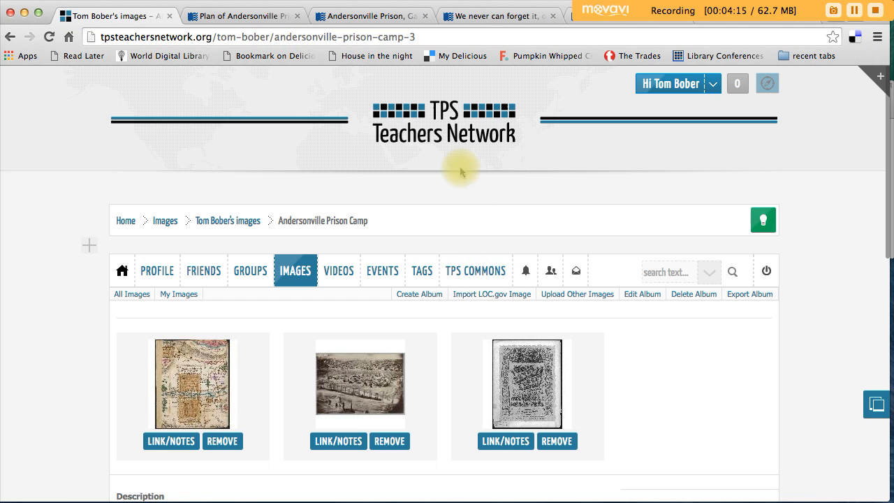
left_click(464, 293)
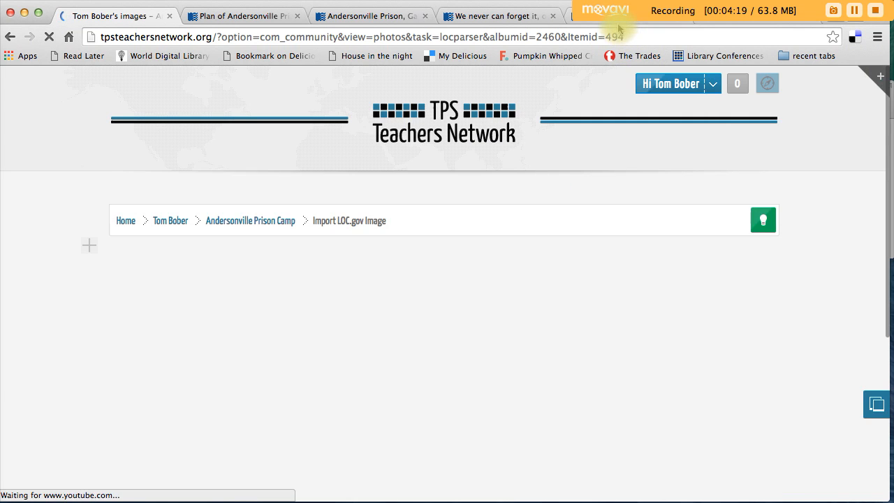
left_click(618, 27)
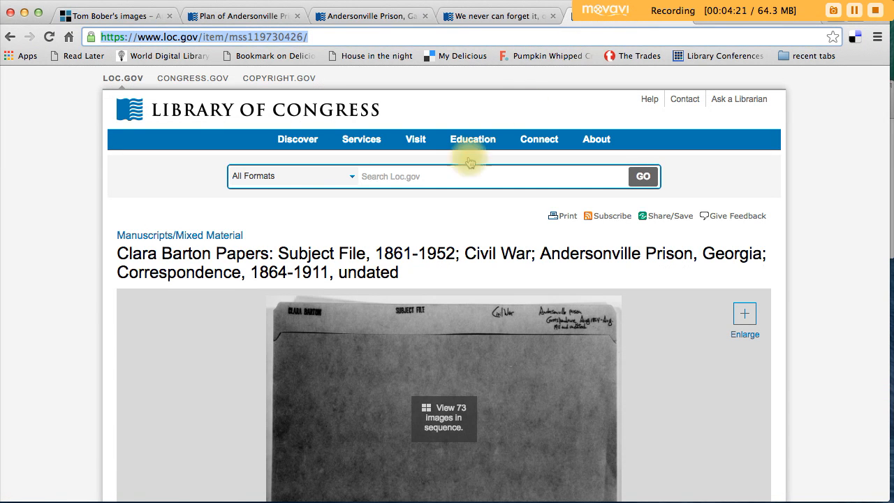
left_click(213, 36)
key("super+c")
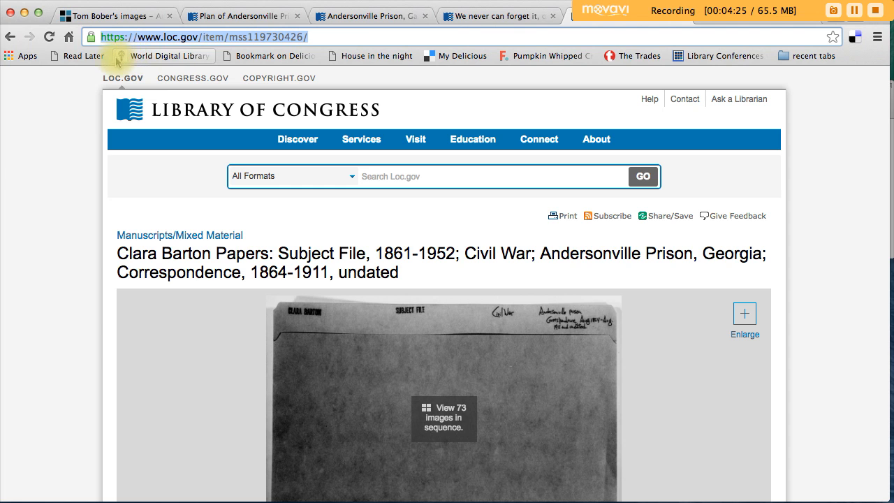
left_click(103, 19)
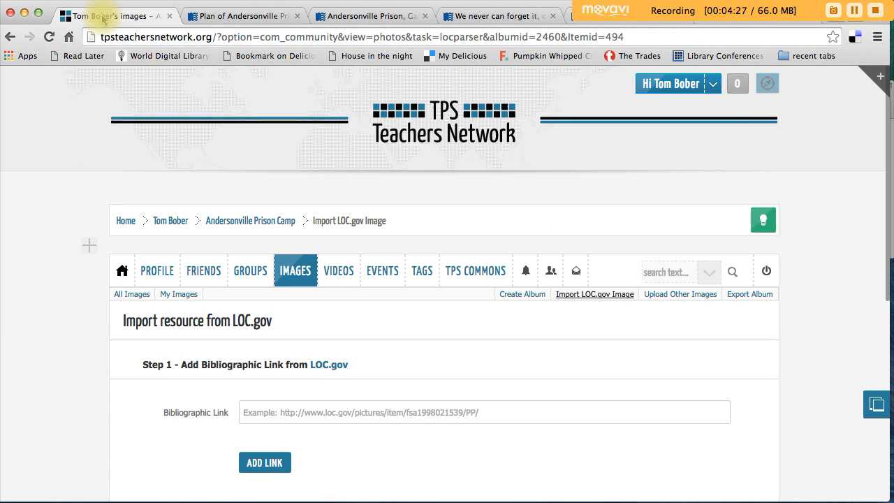
left_click(318, 412)
key("super+v")
left_click(280, 463)
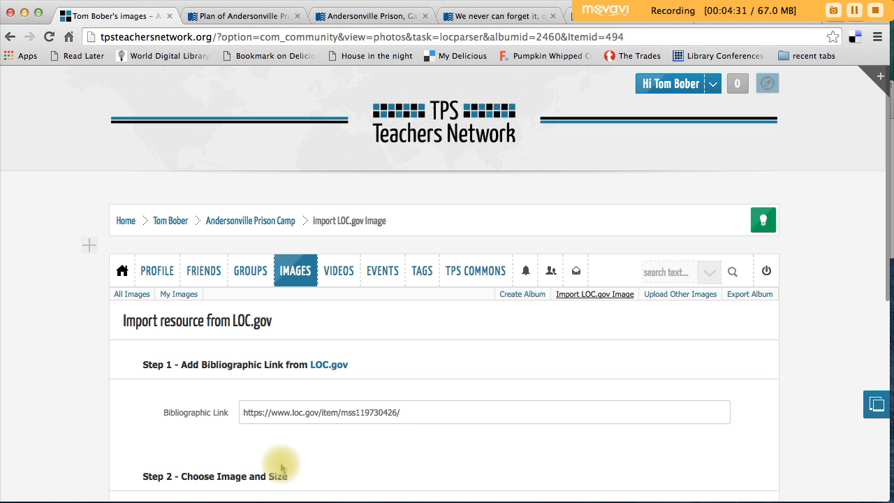
Step: Add the line "(see page 54)" to the reference notes of the Clara Barton Papers item
scroll(70, 413, "down", 5)
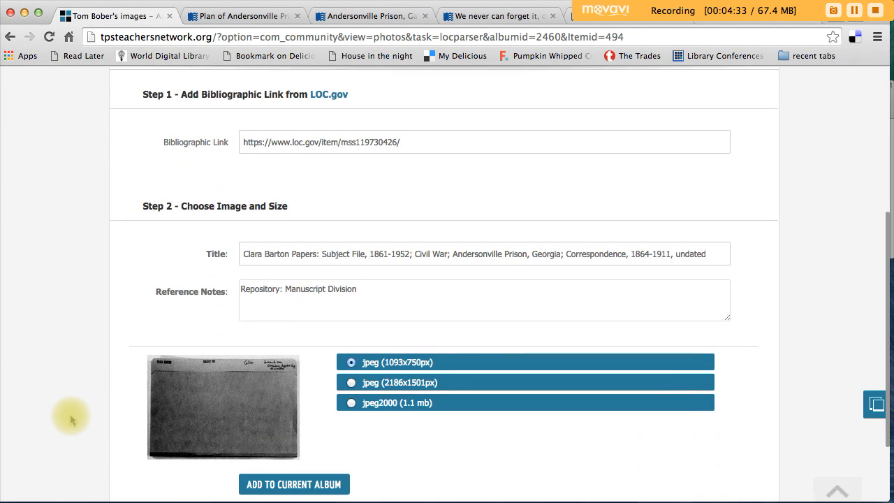
left_click(302, 305)
type("(see p")
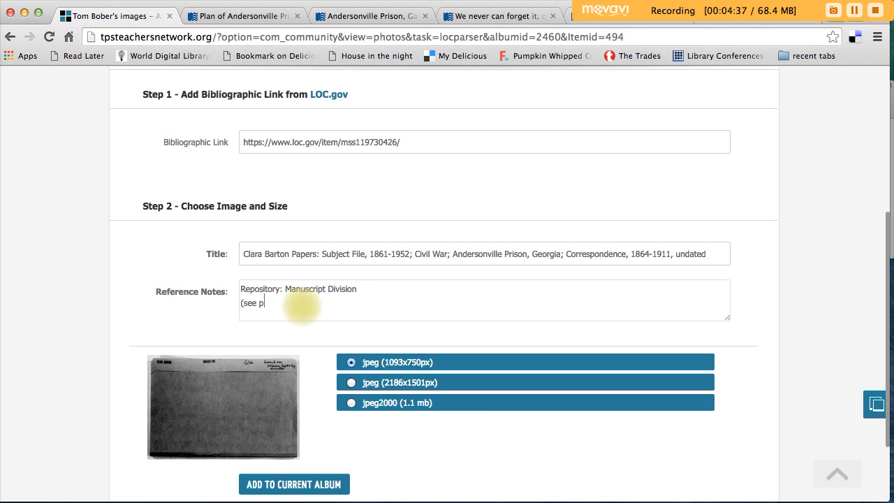
type("age 54")
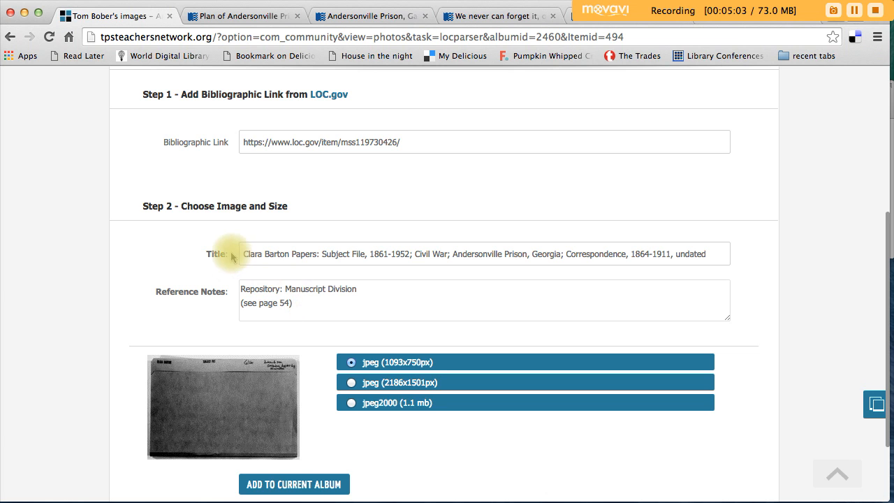
Step: Add the Clara Barton Papers image to the current album as the 1093x750px jpeg
scroll(63, 314, "down", 3)
scroll(63, 316, "up", 1)
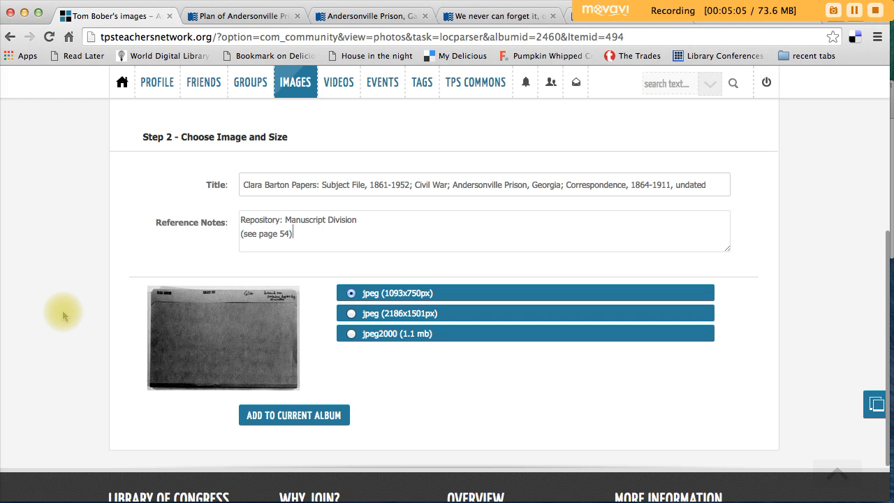
left_click(279, 417)
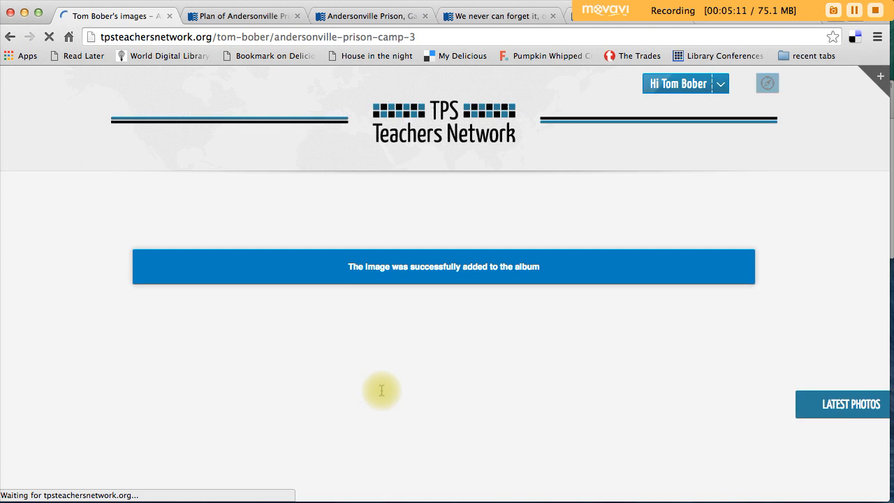
left_click(444, 339)
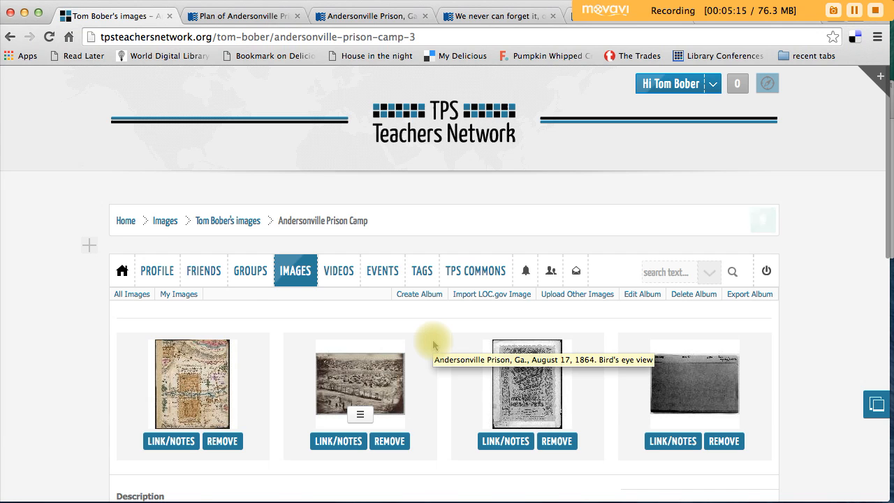
Step: Switch to the Finder folder "screen shots", view the Alexandria Gazette screenshot, and return to the album page in the browser
scroll(433, 344, "down", 3)
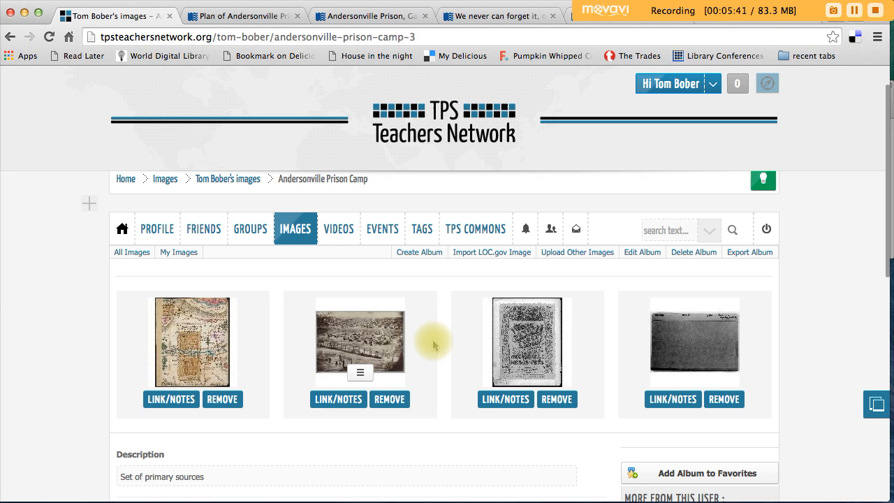
left_click(891, 220)
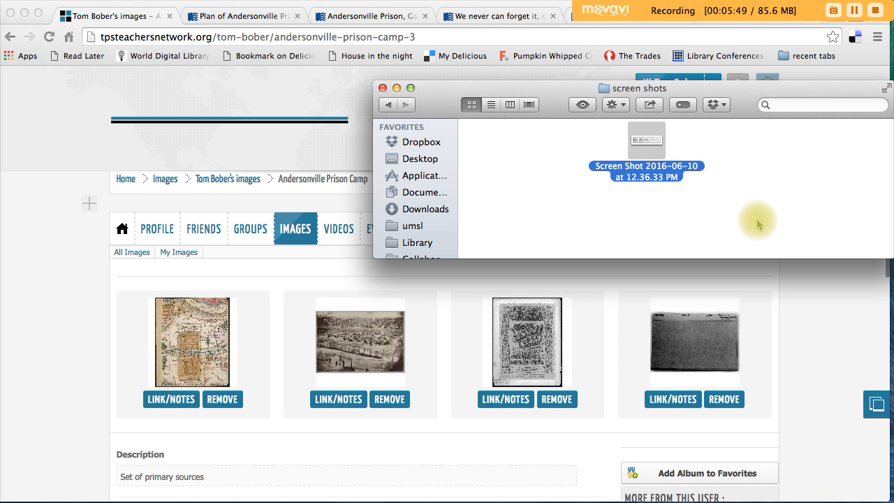
double_click(644, 142)
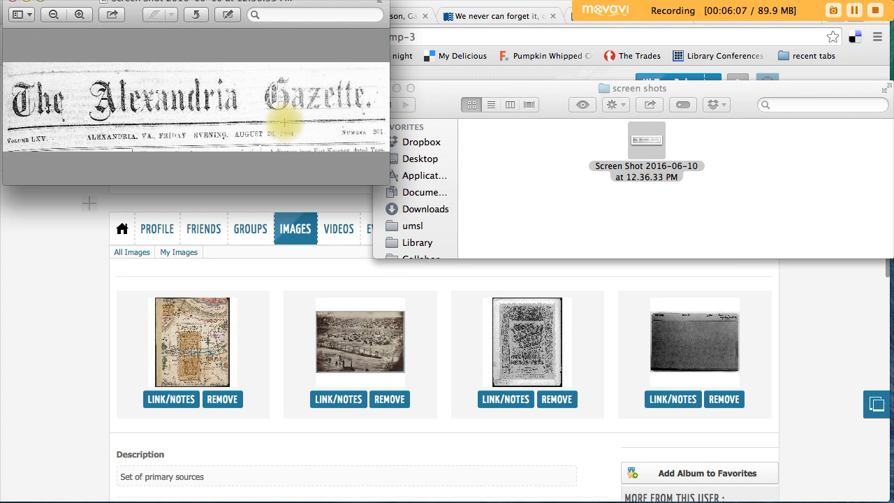
left_click(13, 4)
left_click(305, 95)
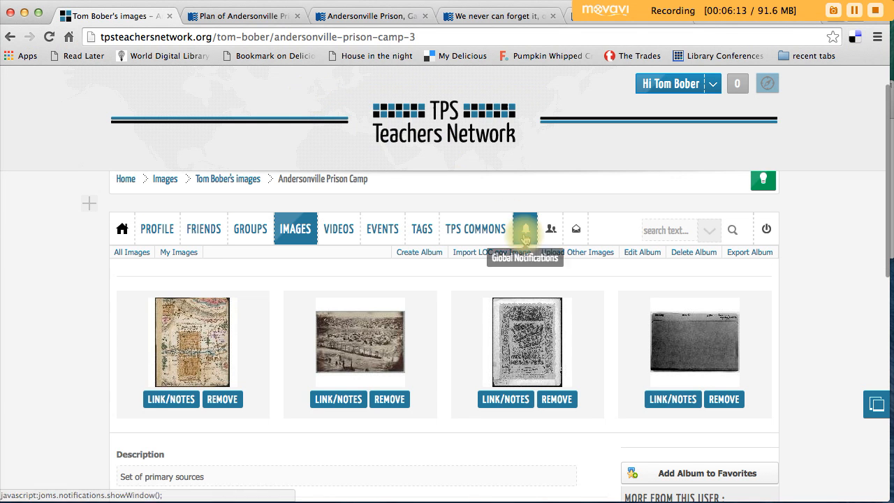
Step: Upload the image Screen Shot 2016-06-10 at 12.36.33 PM.jpg to the Andersonville Prison Camp album and view the album
left_click(582, 253)
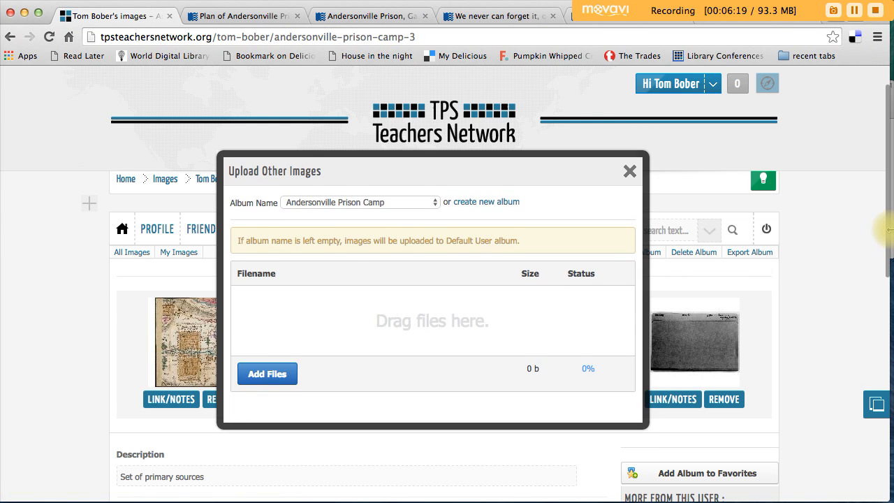
left_click(891, 230)
left_click_drag(672, 163, 419, 326)
left_click(406, 395)
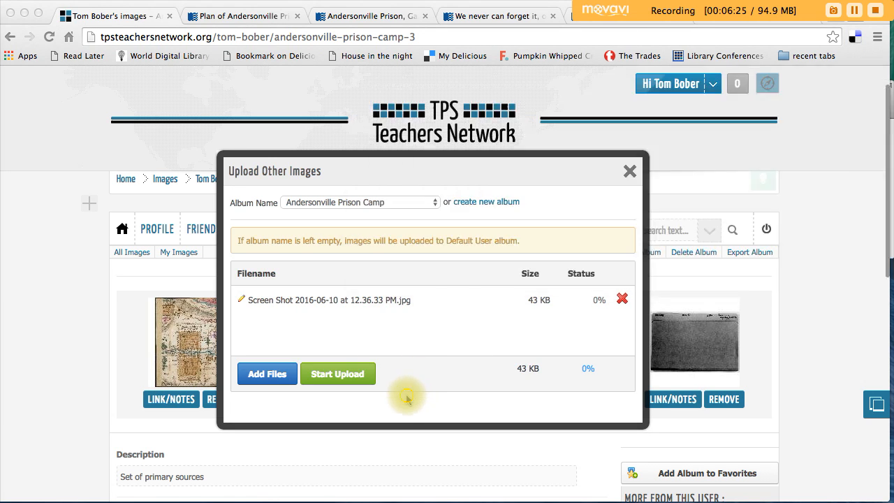
left_click(359, 377)
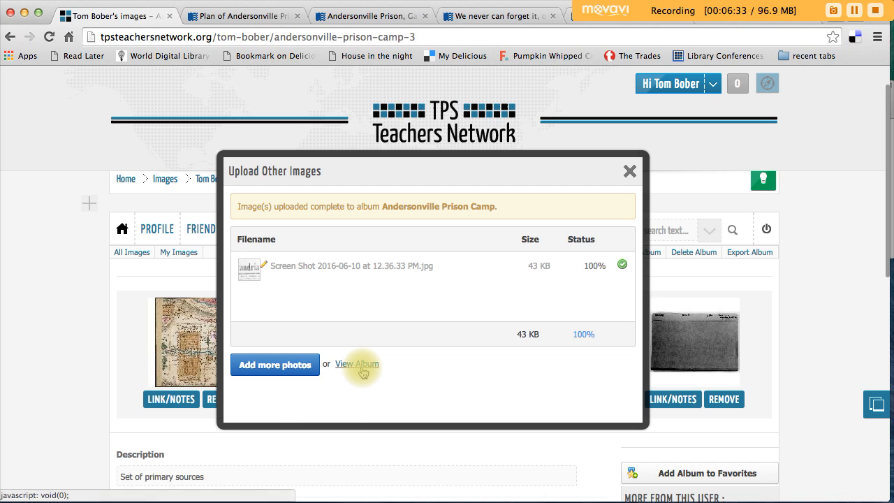
left_click(357, 363)
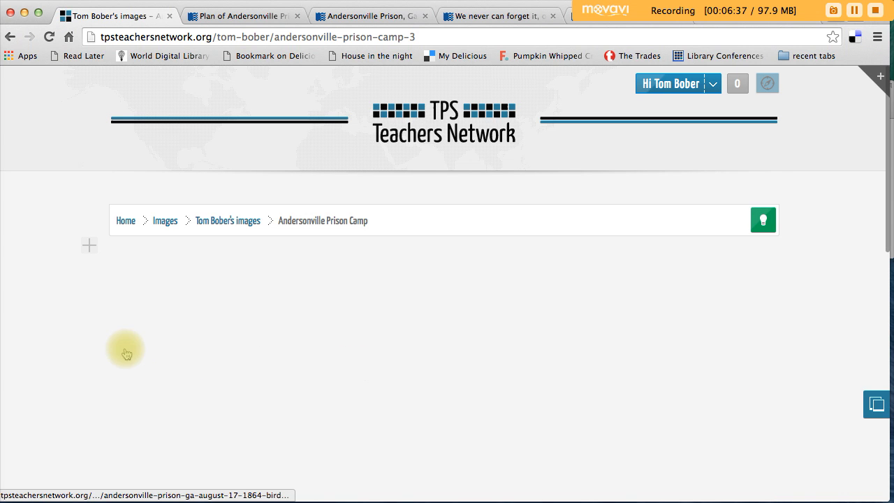
Step: Copy the Chronicling America page address of the Alexandria Gazette issue into the reference link of the uploaded newspaper screenshot
scroll(105, 343, "down", 5)
scroll(105, 343, "down", 2)
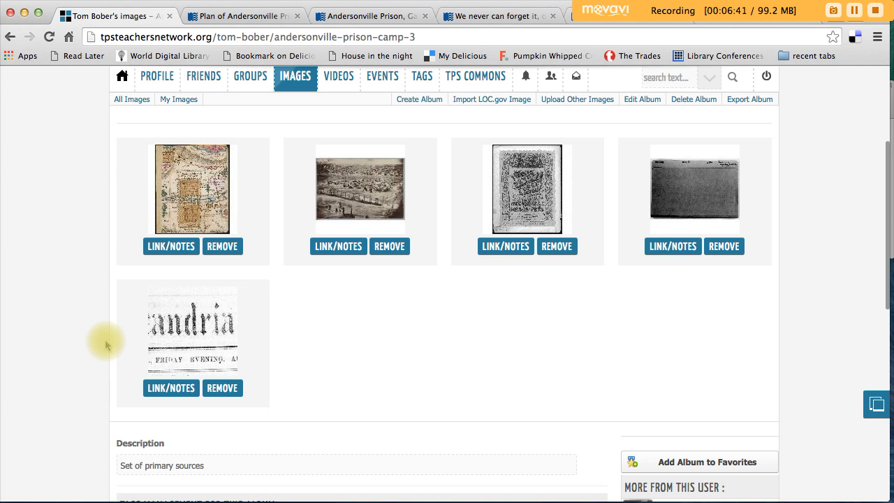
left_click(161, 388)
scroll(81, 376, "down", 2)
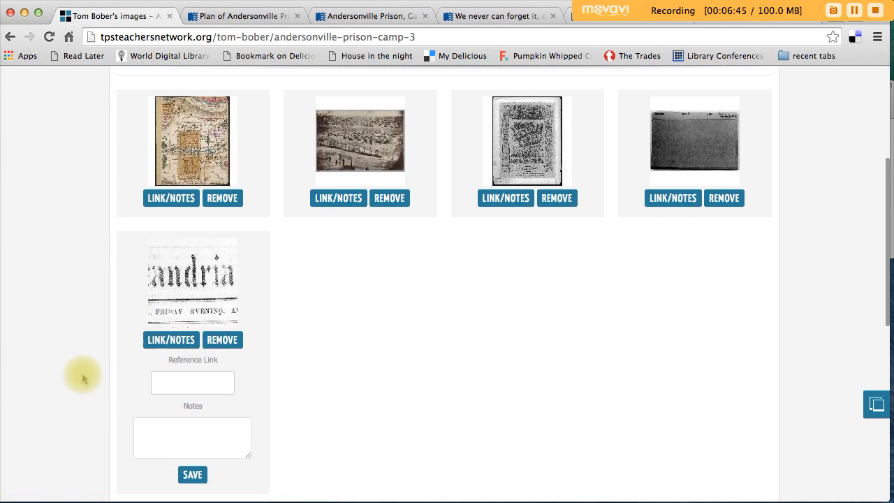
scroll(81, 375, "down", 1)
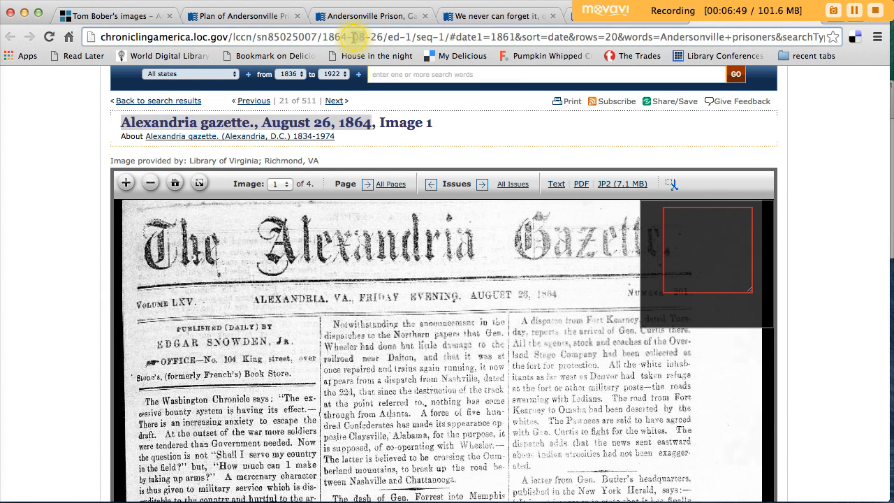
left_click(356, 37)
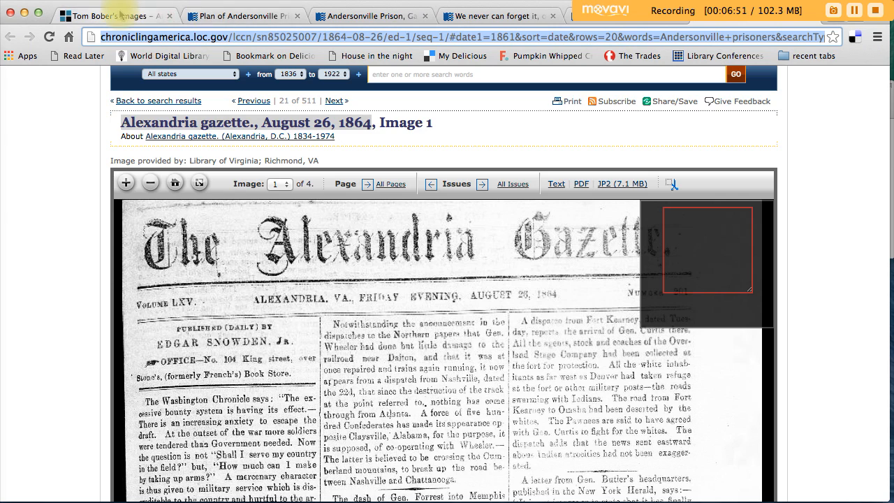
left_click(120, 15)
left_click(192, 354)
key("super+v")
Step: Copy the title "Alexandria gazette., August 26, 1864" from the newspaper page into the screenshot's notes and save them
left_click(193, 401)
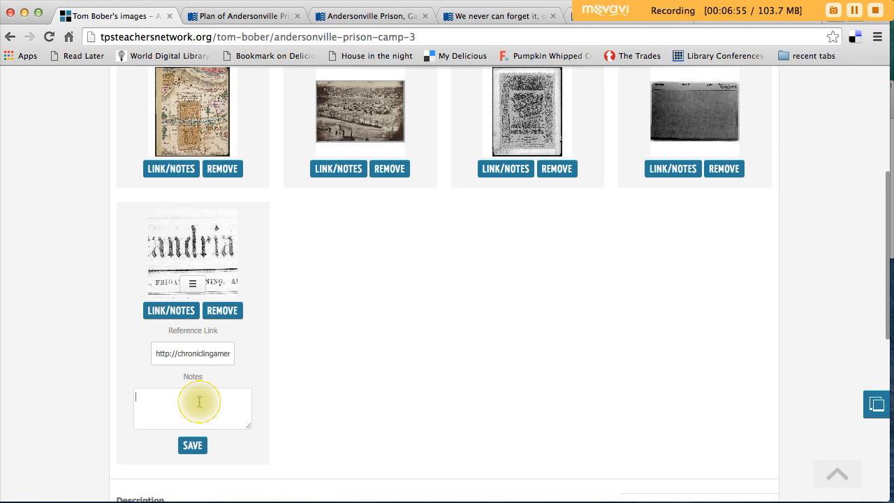
left_click(803, 24)
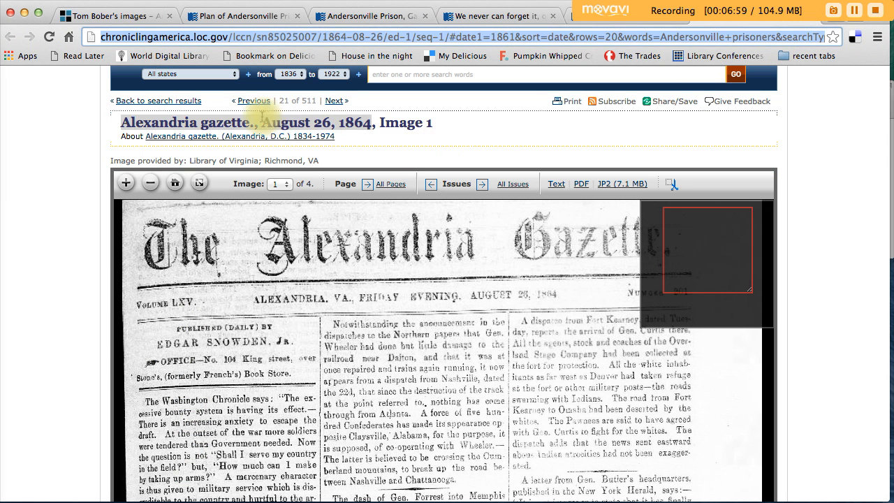
left_click(224, 124)
left_click_drag(120, 123, 369, 122)
key("super+c")
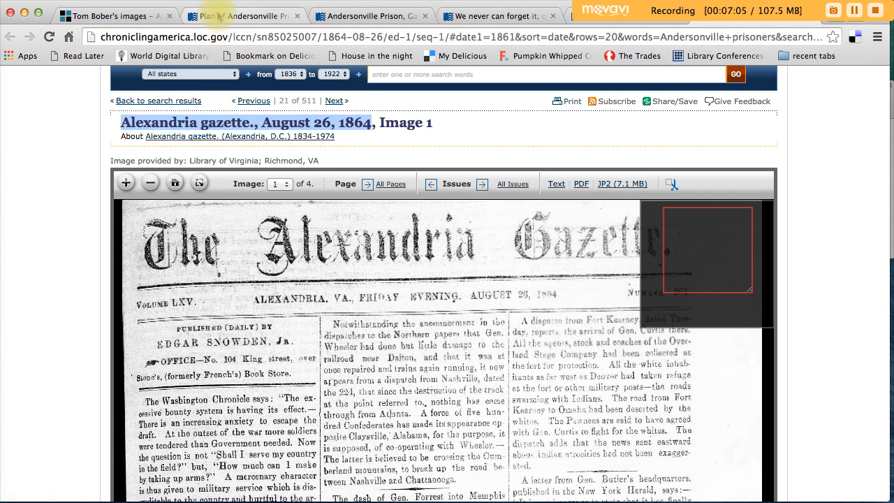
left_click(119, 14)
key("super+v")
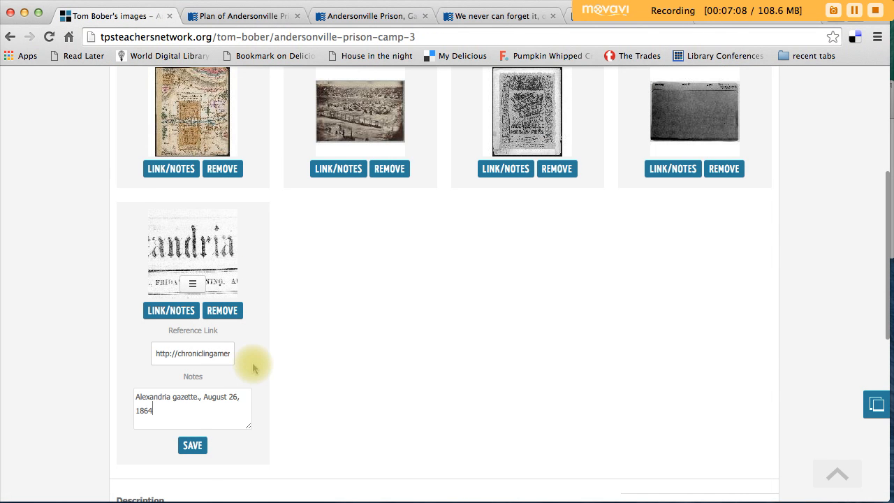
left_click(193, 447)
Step: Start exporting the Andersonville Prison Camp album, select all its images and continue to the resource set review
scroll(372, 344, "up", 3)
scroll(372, 343, "up", 1)
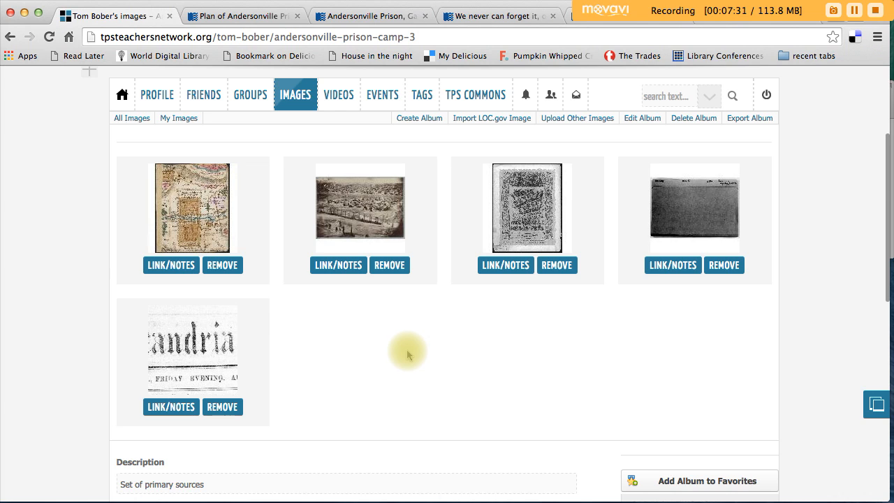
left_click(751, 119)
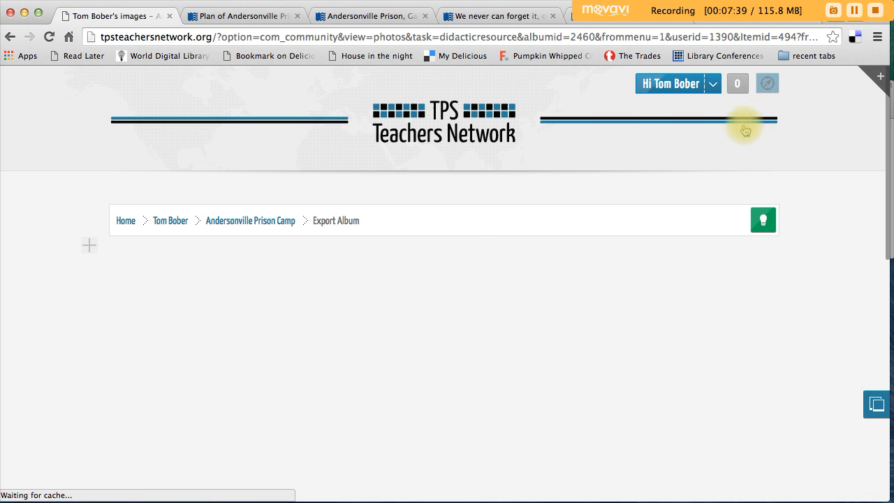
scroll(38, 375, "down", 5)
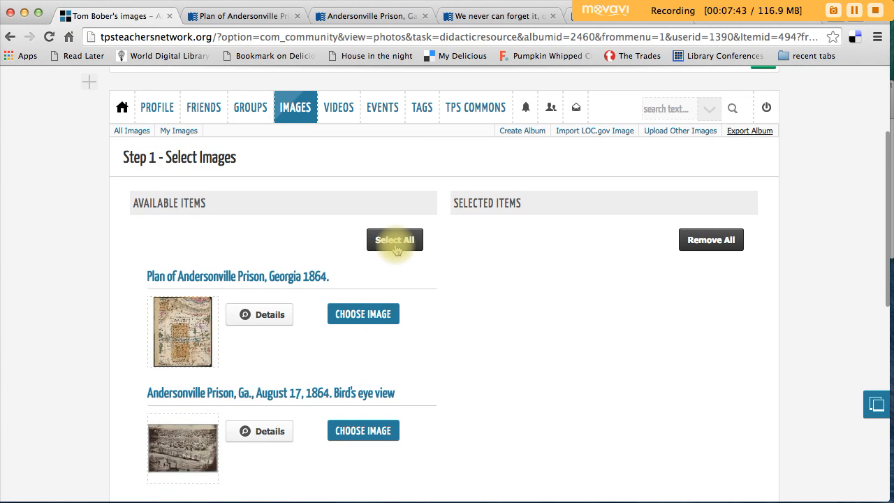
left_click(395, 239)
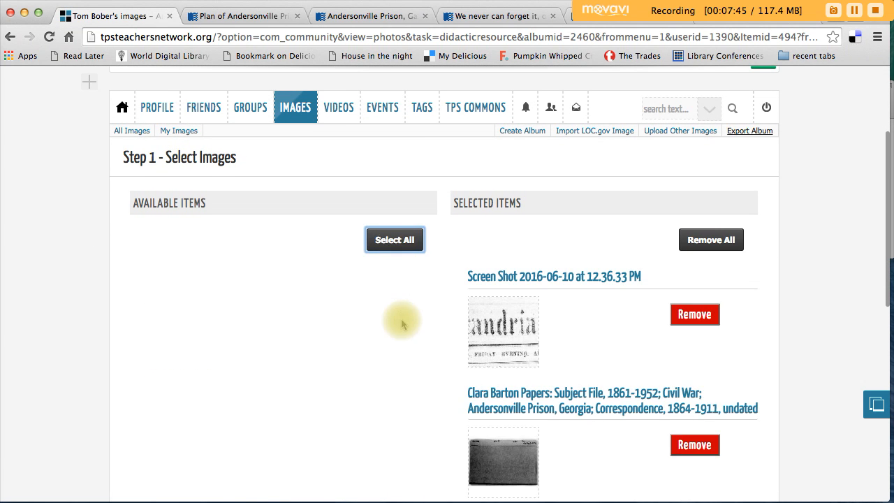
scroll(405, 303, "down", 10)
left_click(433, 378)
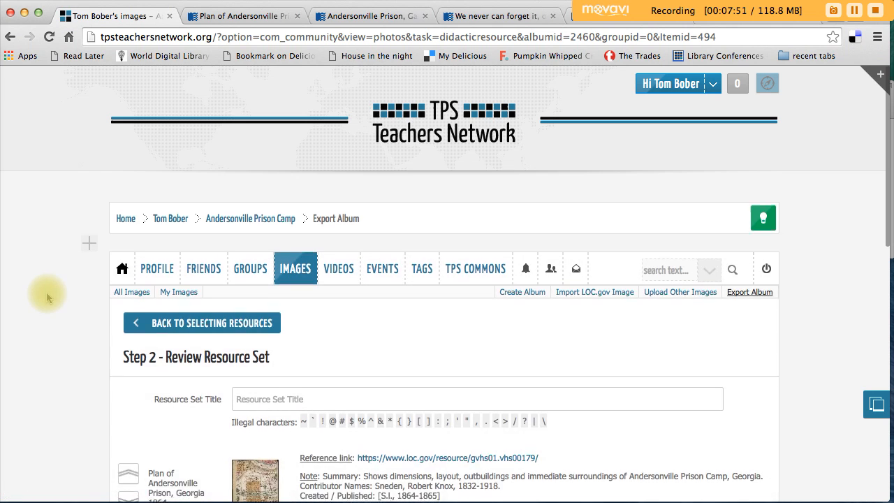
Step: Title the resource set "Andersonville Prison Camp", review its items and continue to the export preview
left_click(283, 317)
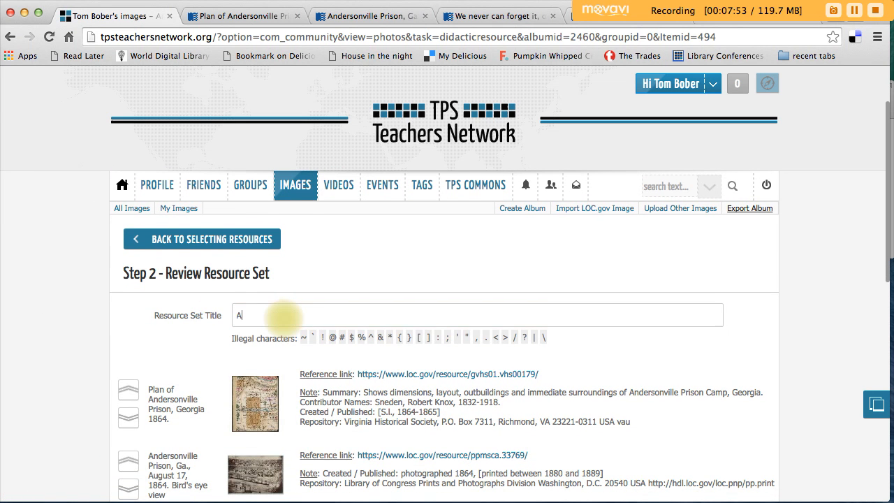
type("Anderson")
left_click(301, 336)
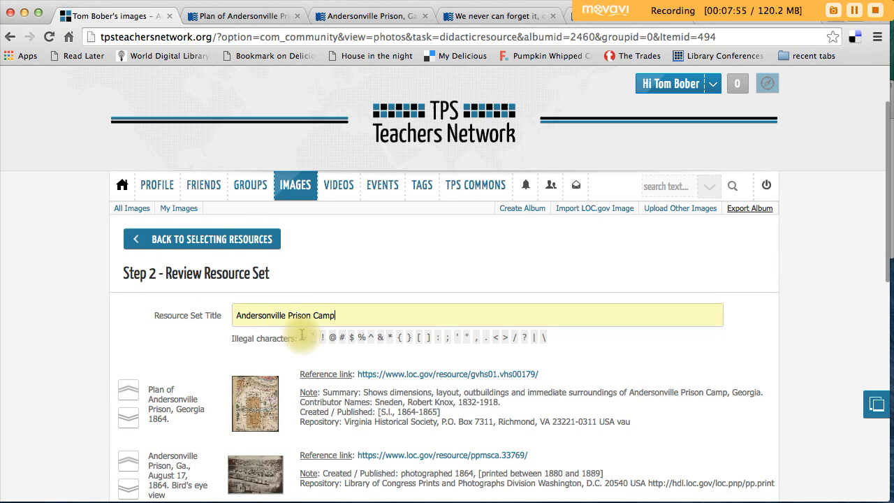
scroll(60, 328, "down", 5)
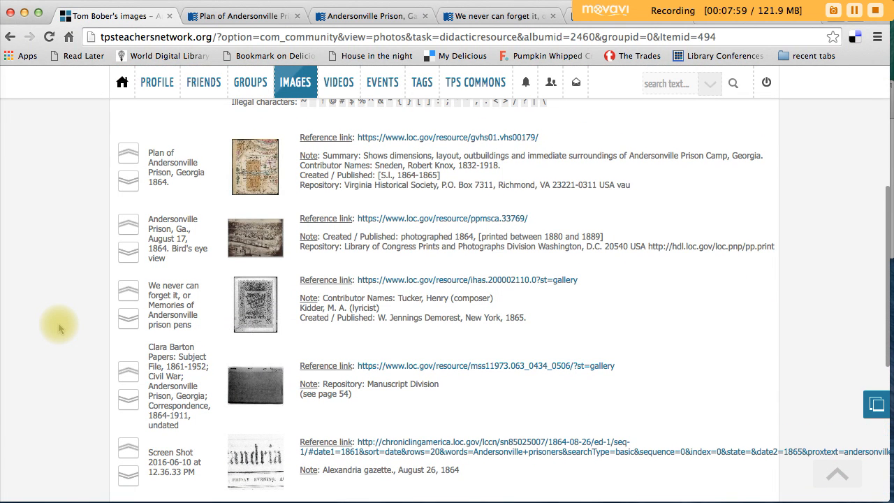
scroll(60, 328, "down", 2)
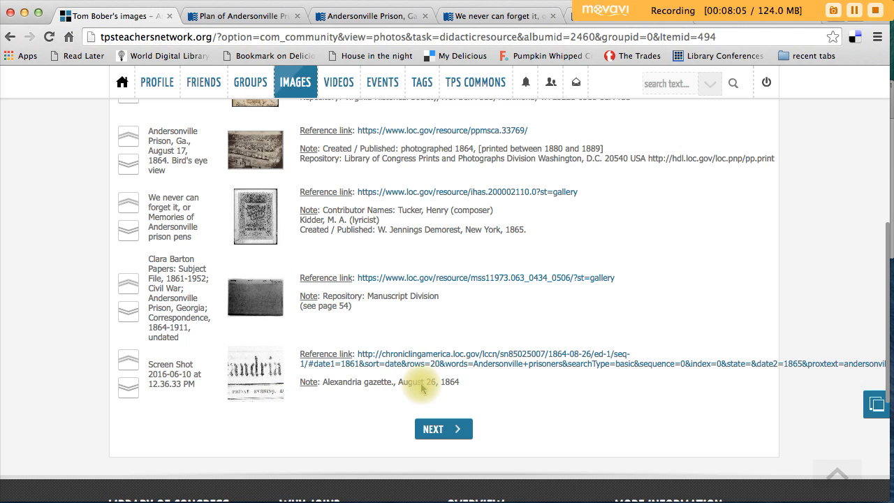
left_click(453, 433)
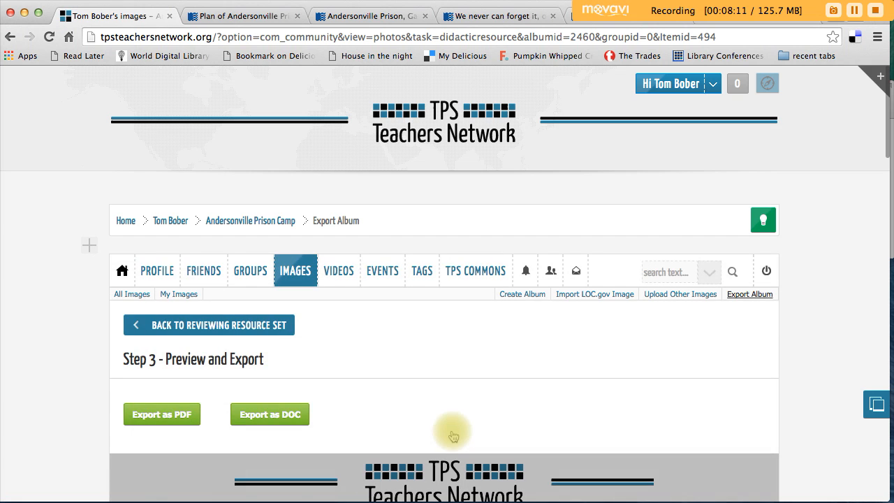
Step: Preview the resource set, try to export it as a PDF, and close the tab opened for the file
scroll(64, 395, "down", 3)
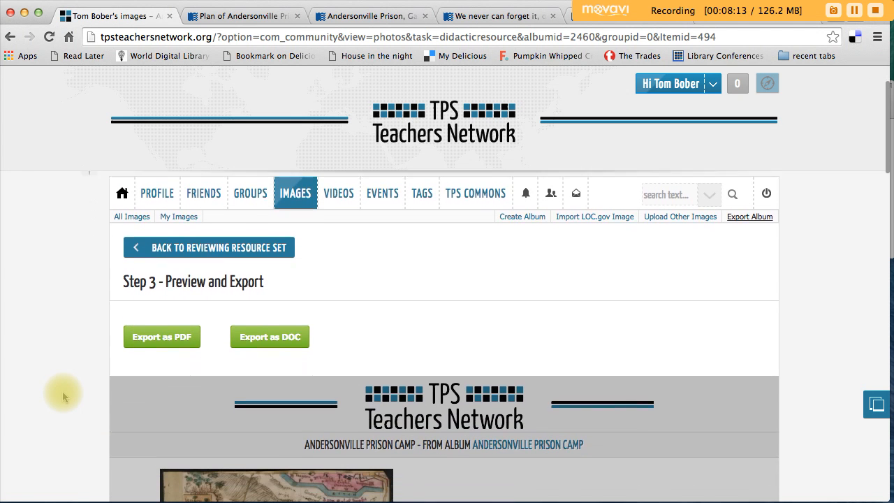
scroll(64, 395, "down", 3)
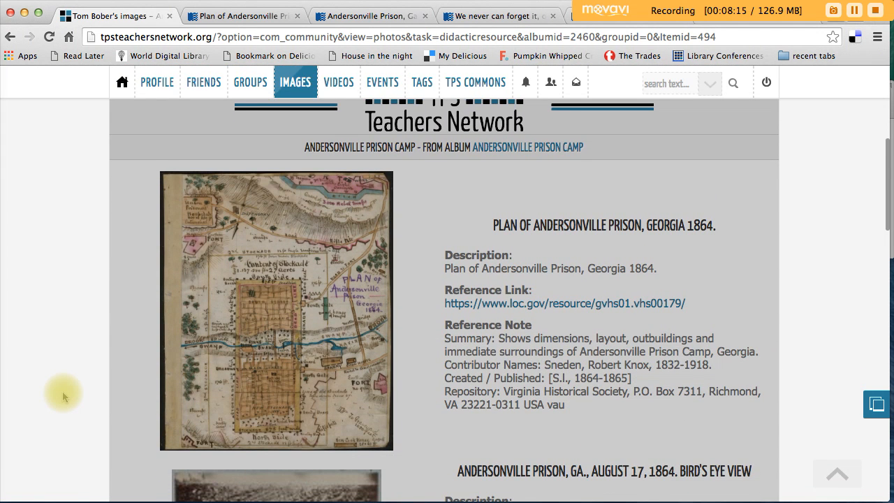
scroll(64, 395, "up", 3)
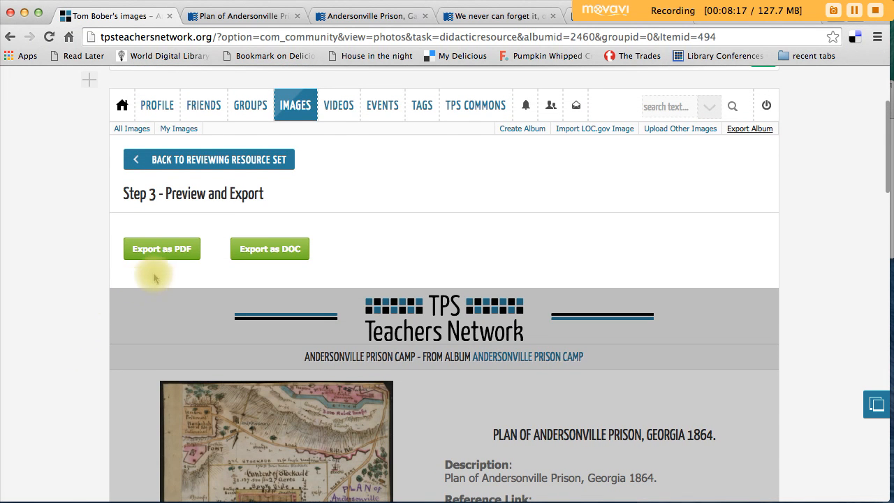
scroll(202, 255, "up", 1)
left_click(178, 281)
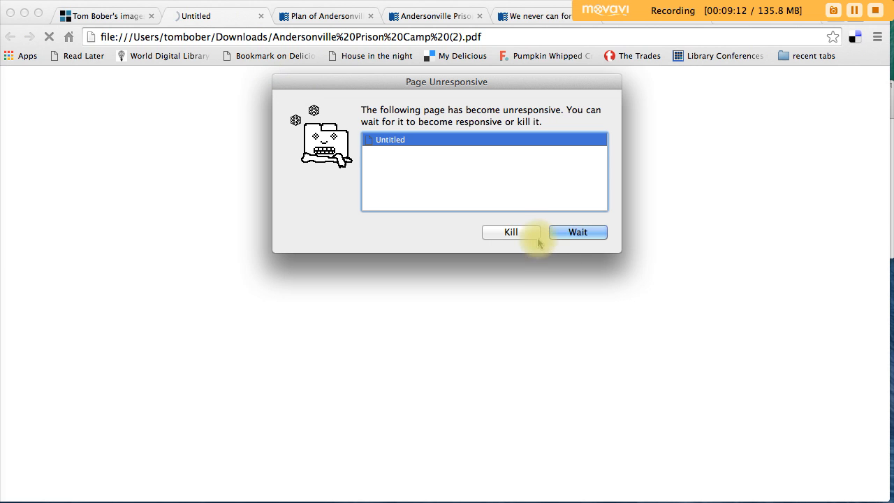
left_click(529, 234)
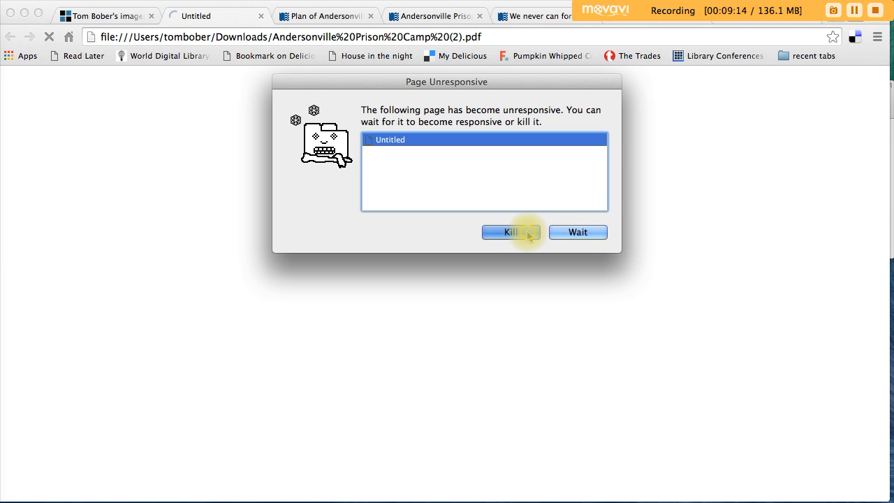
left_click(261, 16)
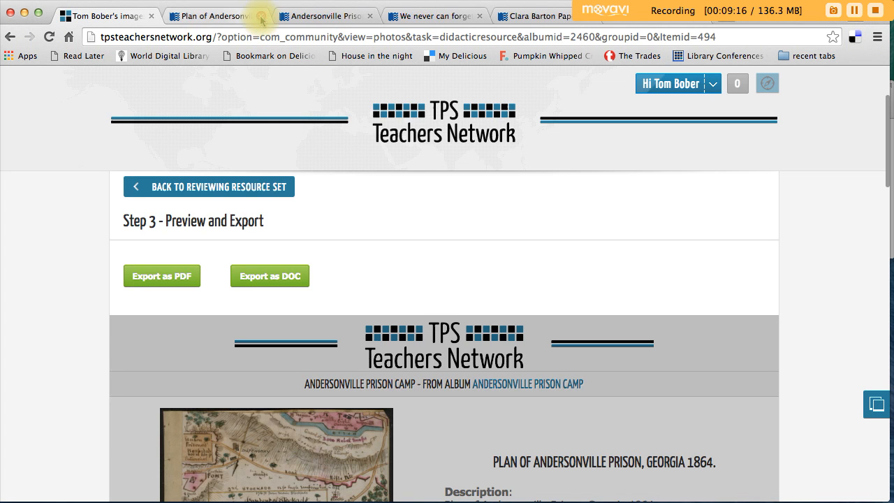
Step: Export the resource set as a PDF and open the downloaded file
left_click(161, 276)
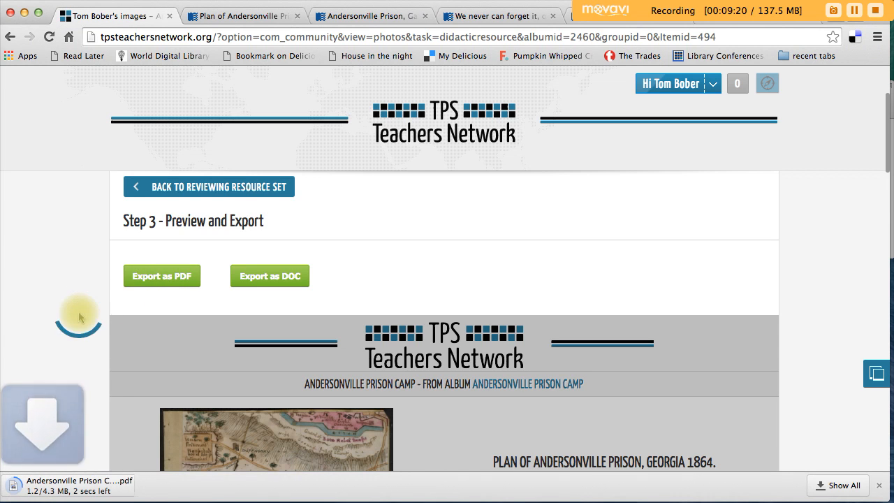
left_click(81, 486)
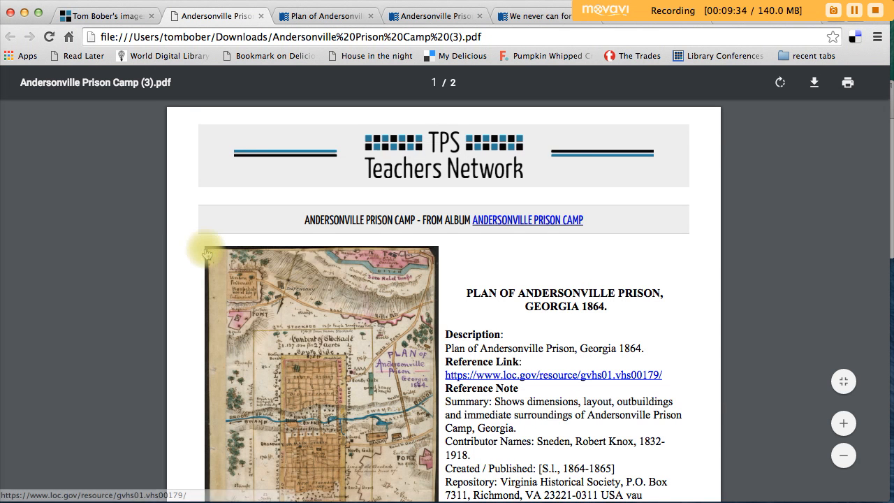
scroll(205, 248, "down", 2)
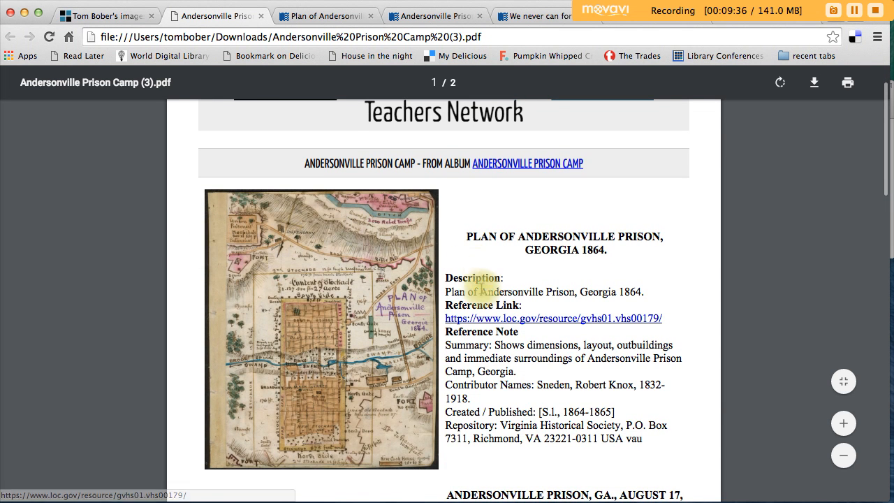
Step: Follow the PDF's reference link for Plan of Andersonville Prison, Georgia 1864 and examine the map on its Library of Congress page
left_click(504, 323)
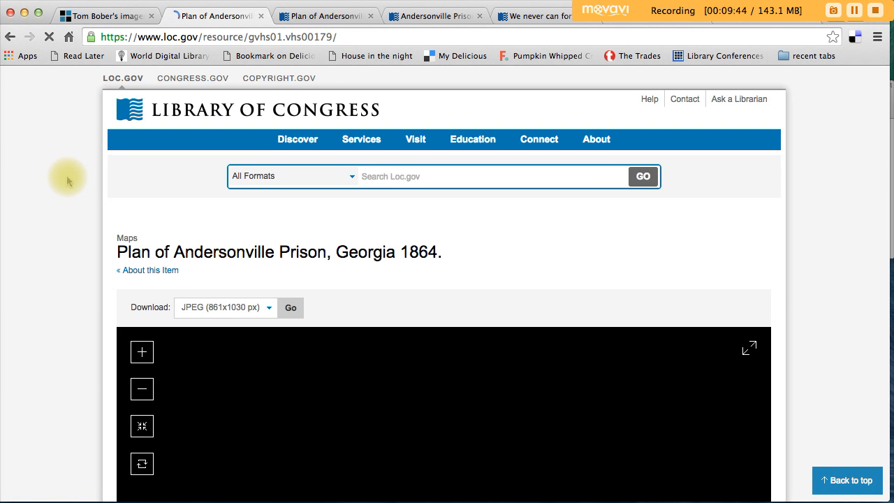
scroll(68, 180, "down", 6)
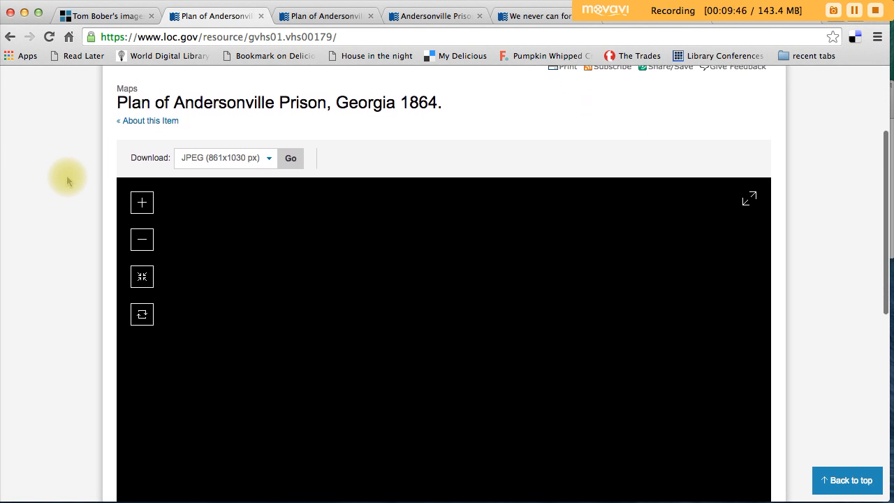
scroll(68, 180, "down", 3)
scroll(68, 180, "up", 3)
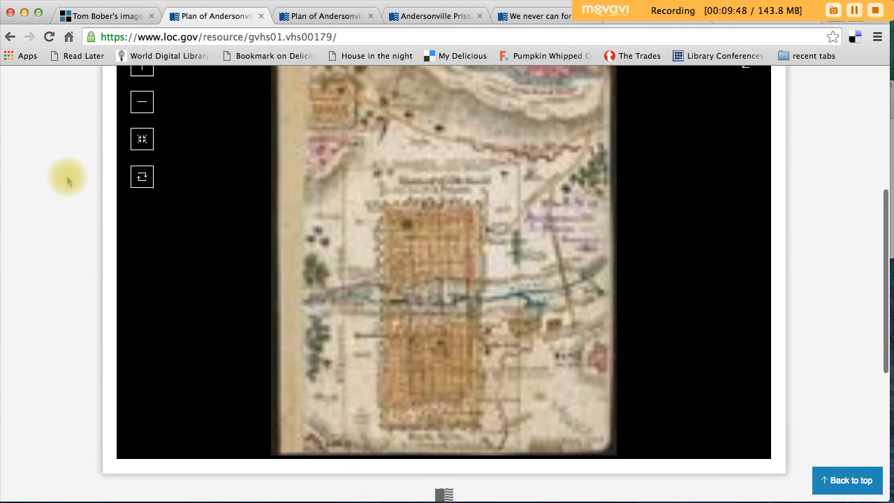
scroll(68, 180, "up", 6)
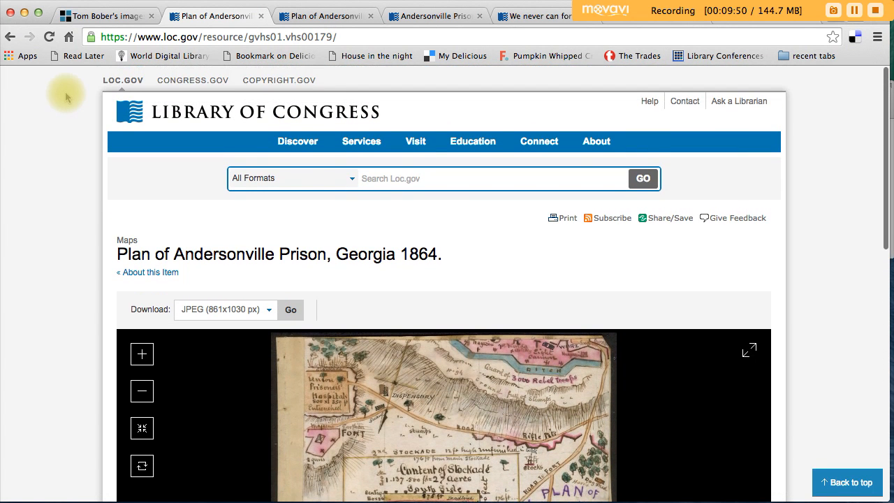
Step: Return to the exported PDF, check the reference link of its Alexandria gazette, August 26, 1864 entry, and go back to the PDF
left_click(10, 36)
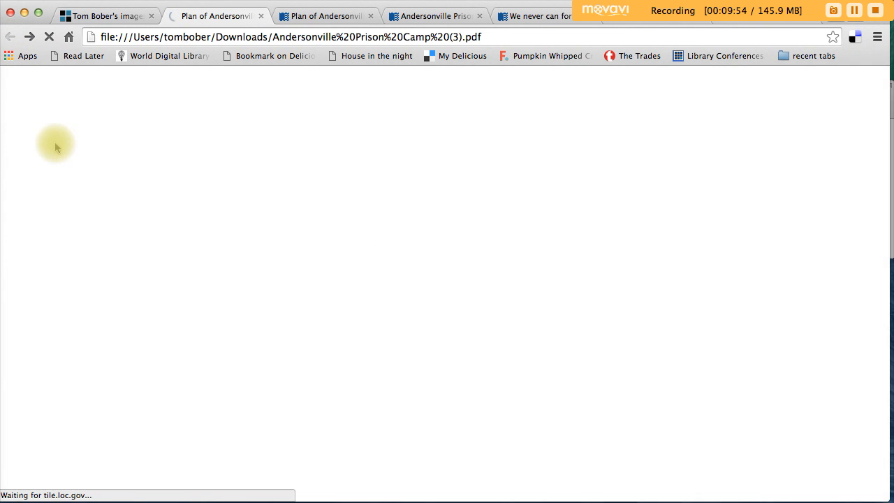
scroll(98, 246, "down", 6)
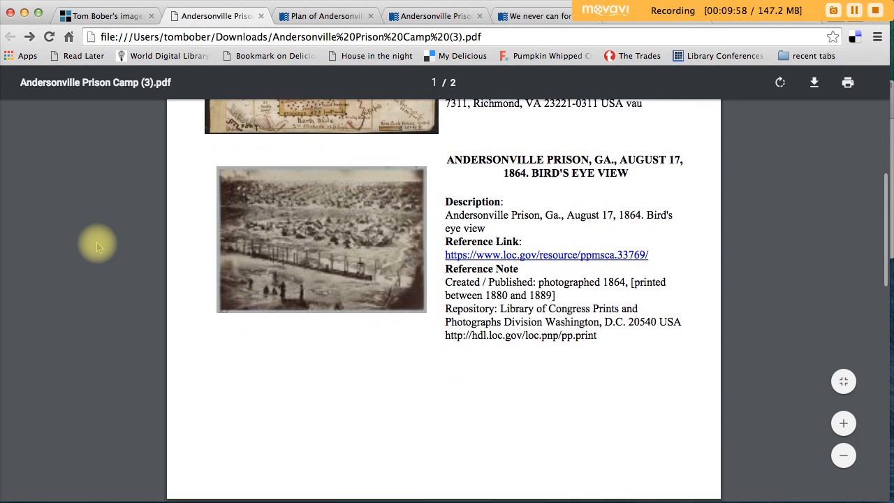
scroll(98, 245, "down", 7)
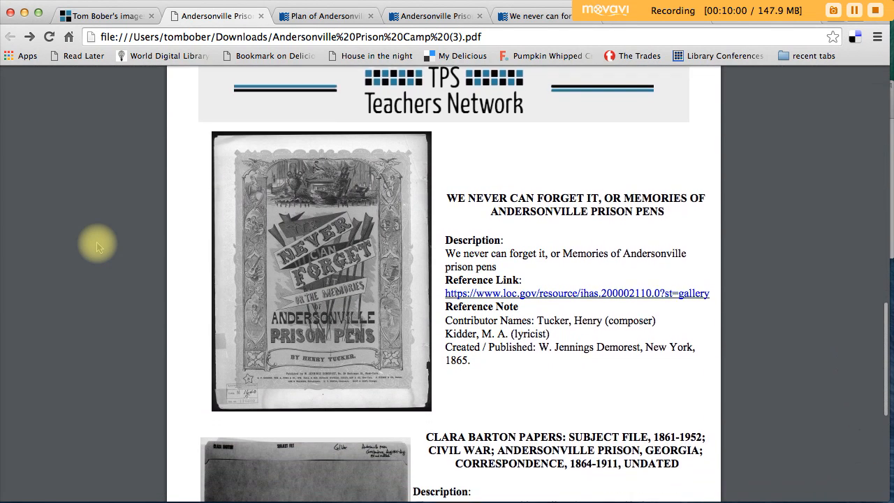
scroll(98, 246, "down", 5)
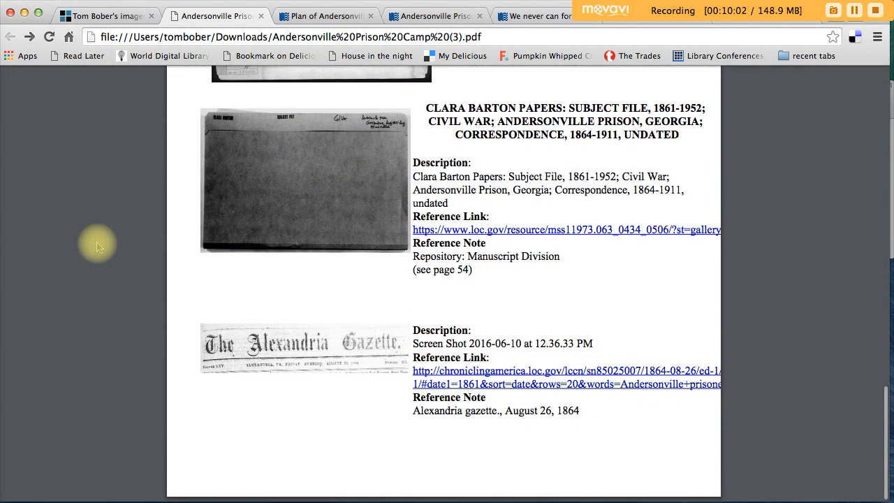
left_click(543, 375)
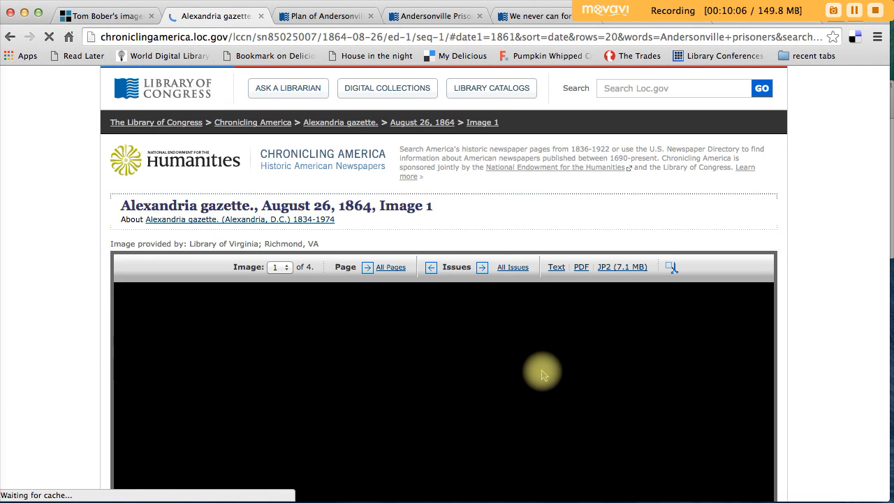
left_click(11, 38)
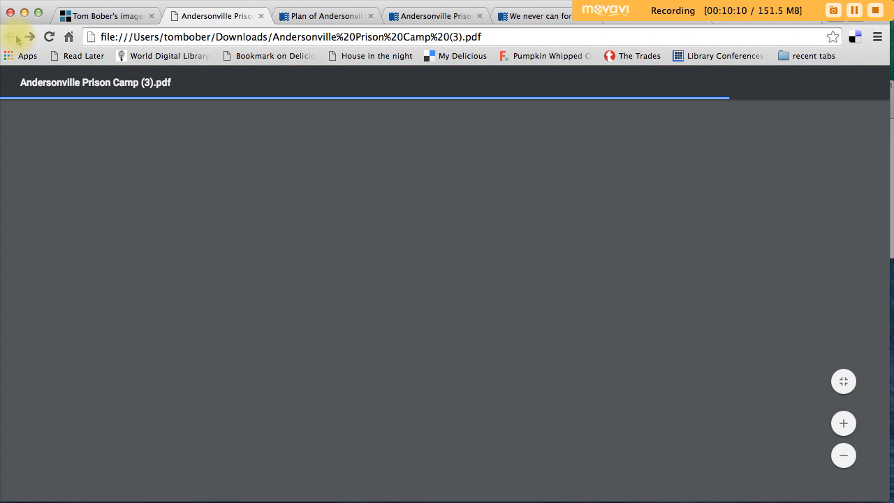